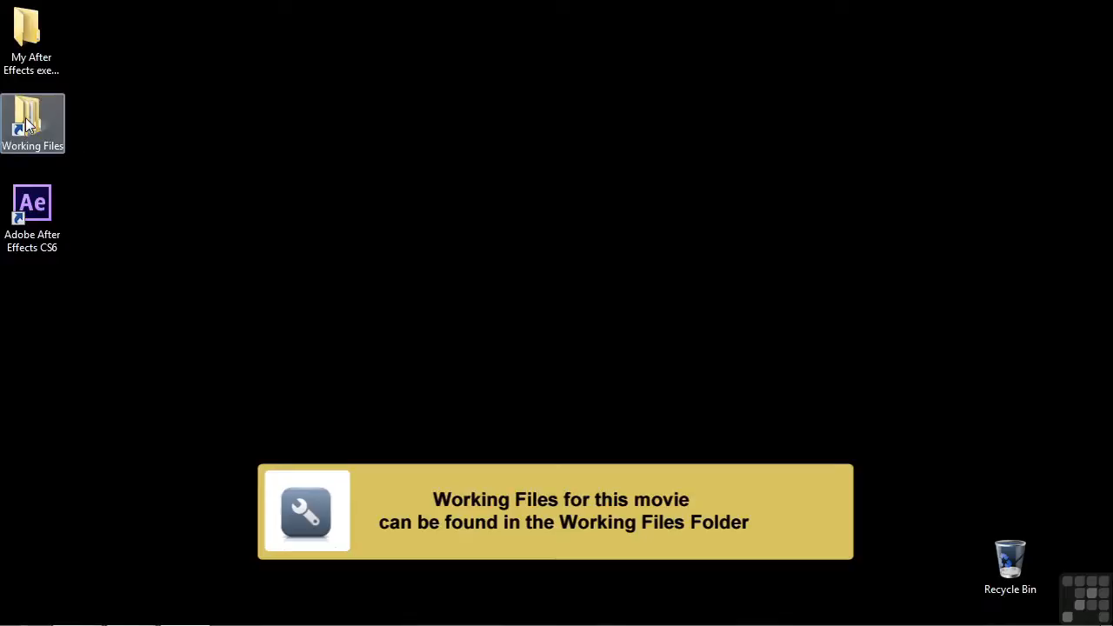
Open the 0202-walk-through.aep project from the After Effects projects folder inside Working Files
double_click(26, 124)
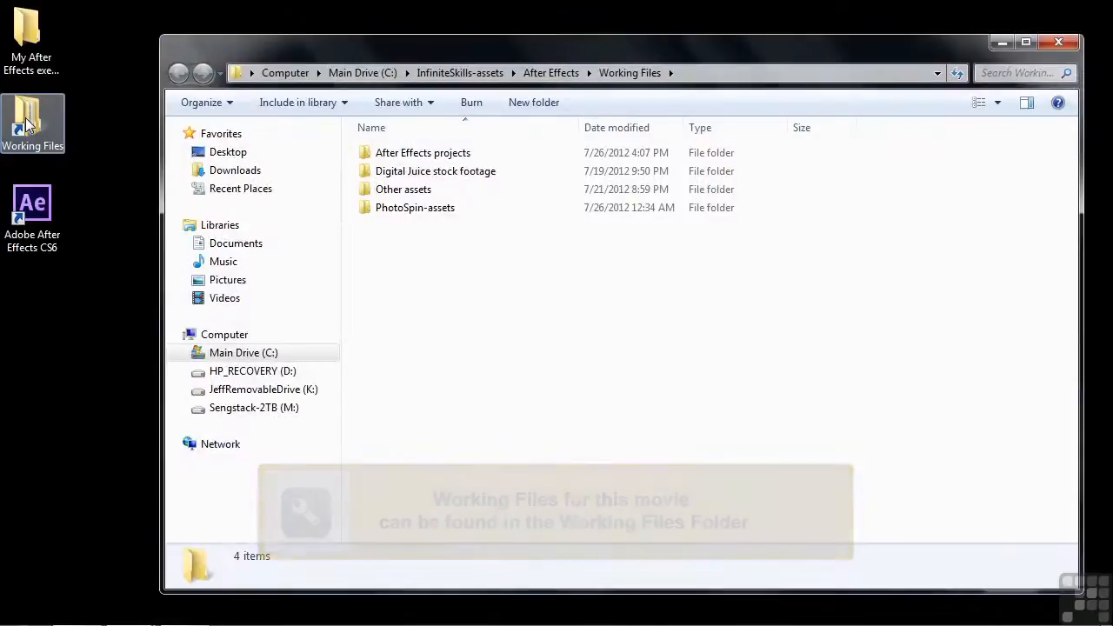
double_click(390, 160)
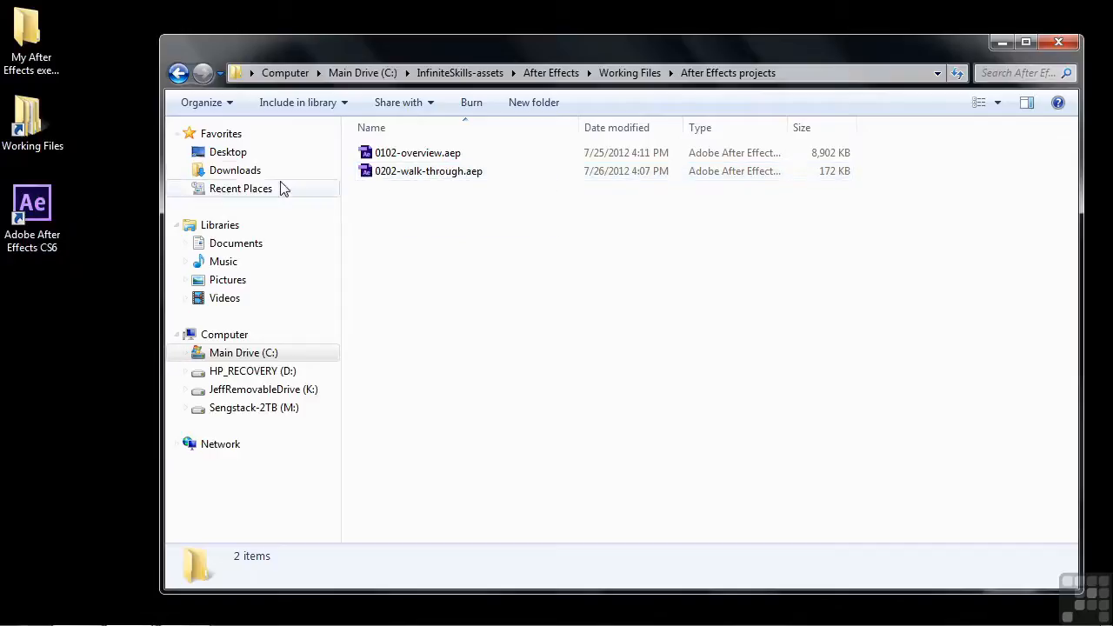
double_click(365, 171)
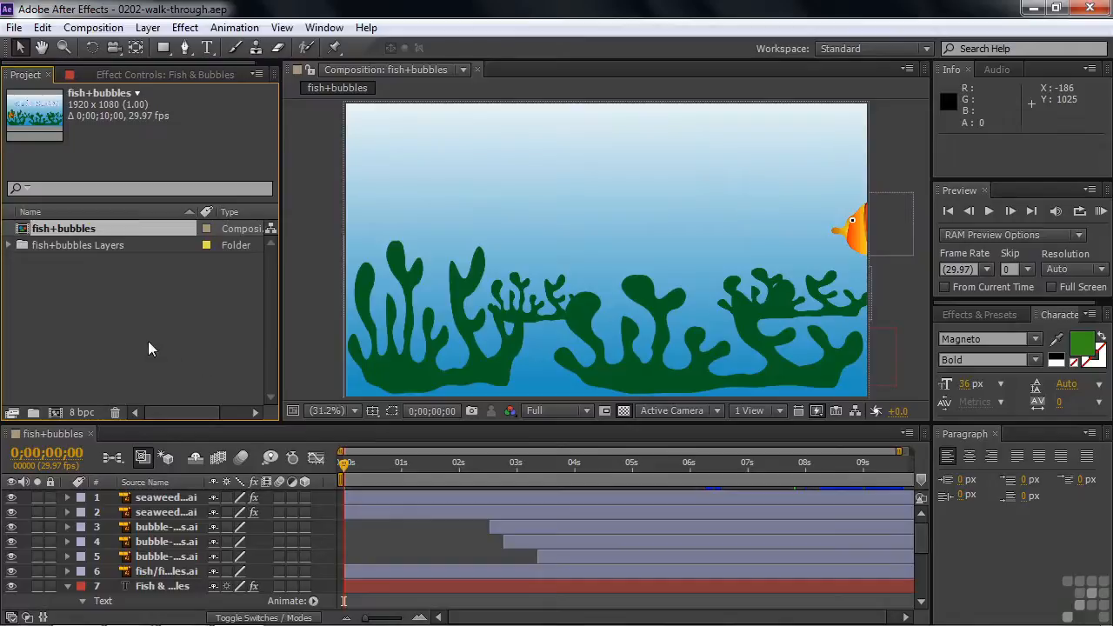
Try to replace the bubble-1/fish+bubbles.ai footage with a file from the PhotoSpin-assets folder
click(9, 246)
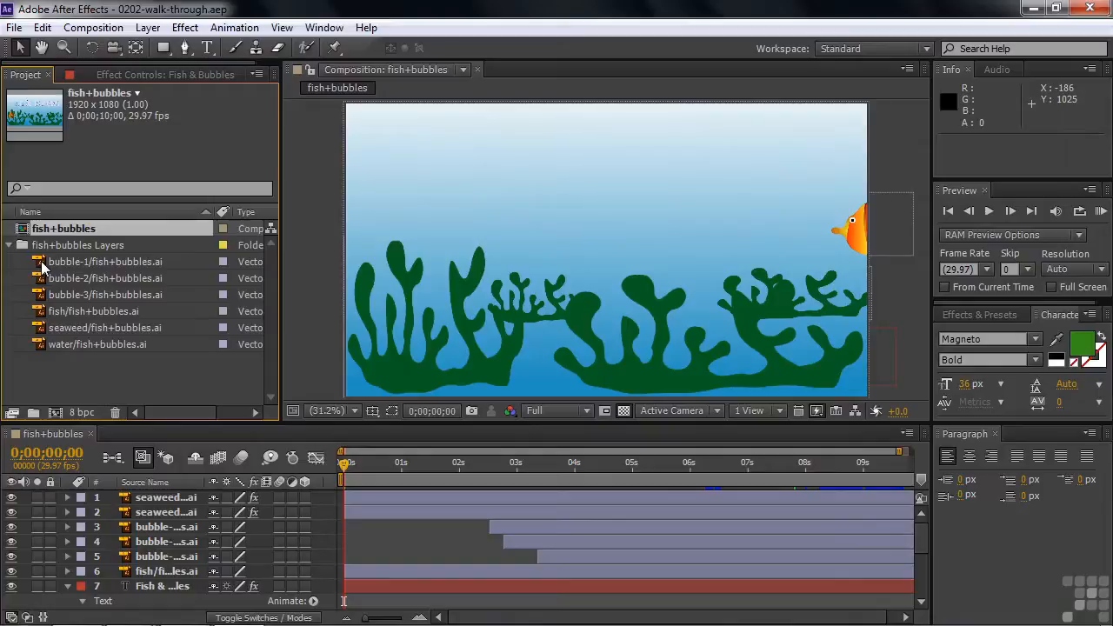
right_click(44, 268)
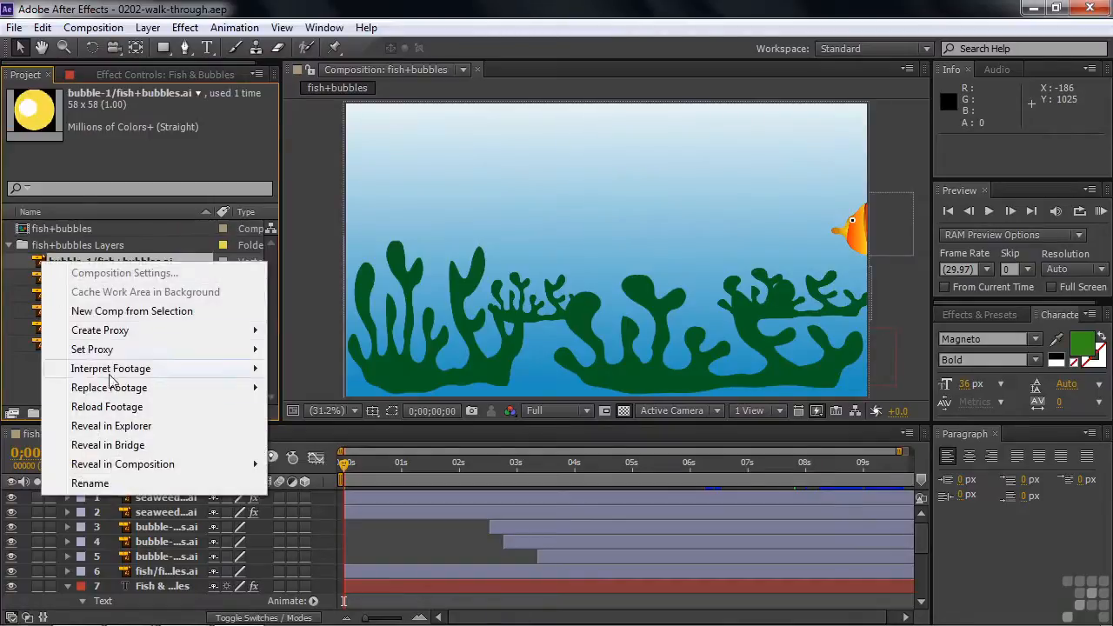
mouse_move(122, 395)
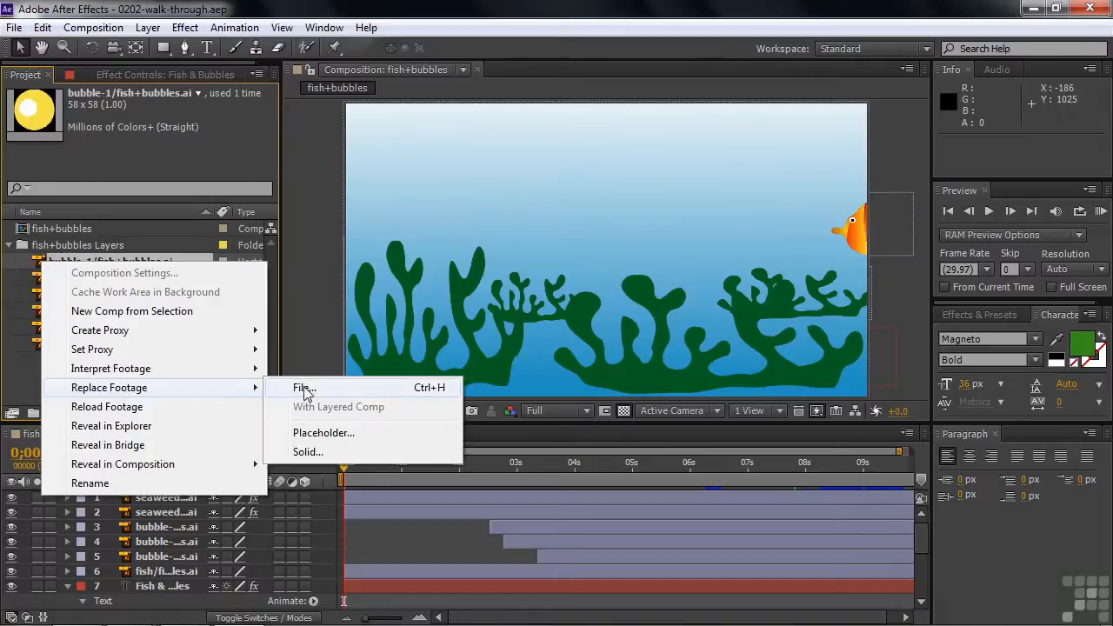
click(304, 388)
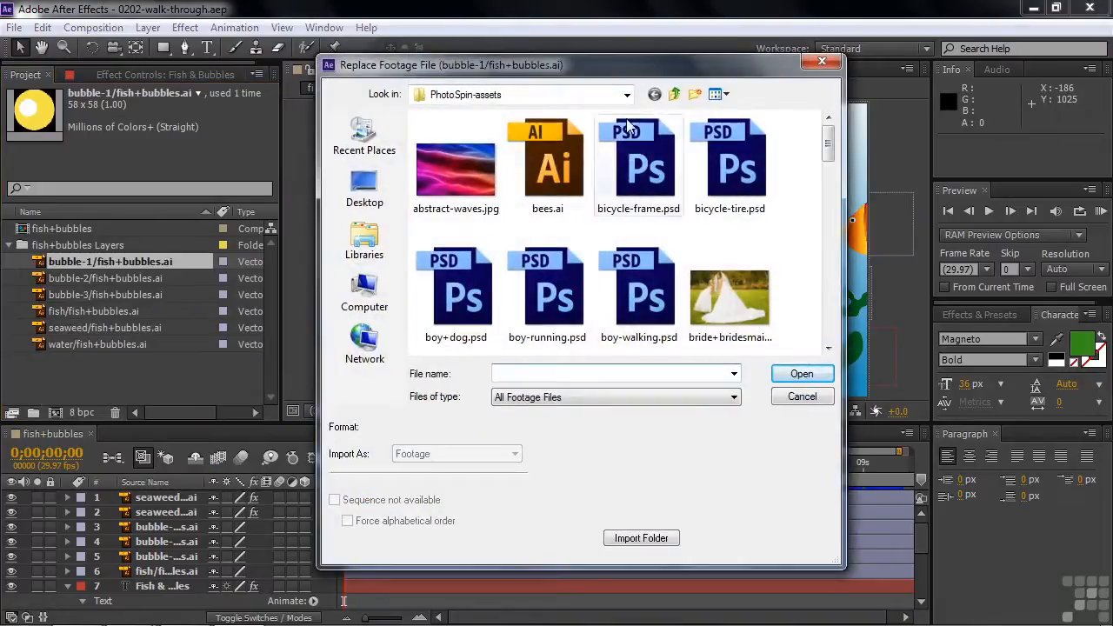
click(675, 94)
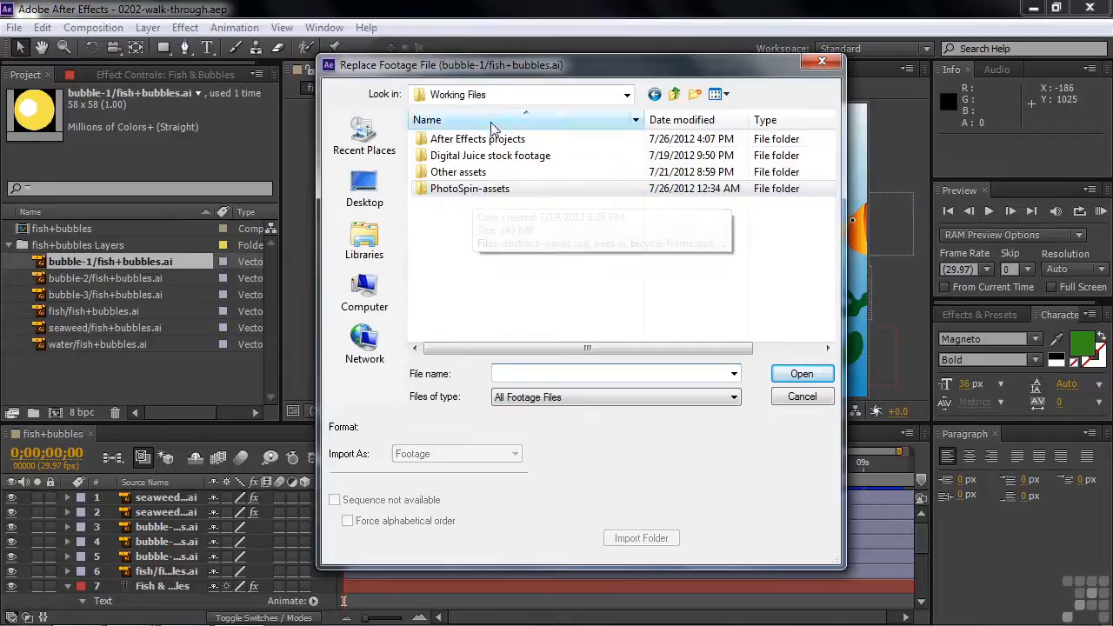
double_click(435, 188)
drag(837, 157, 839, 205)
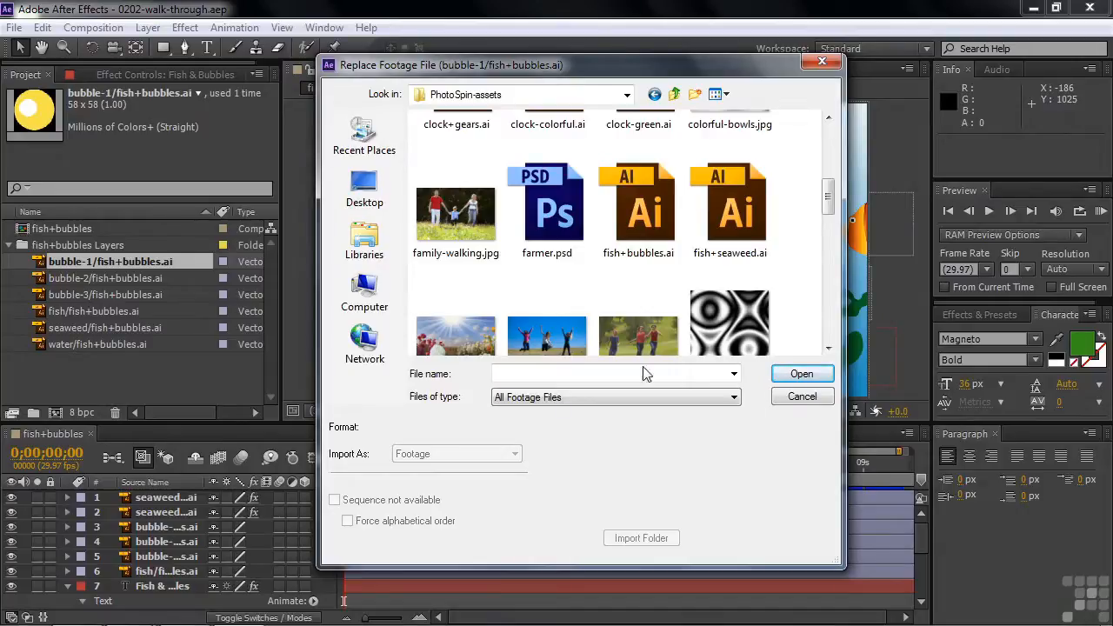
click(798, 396)
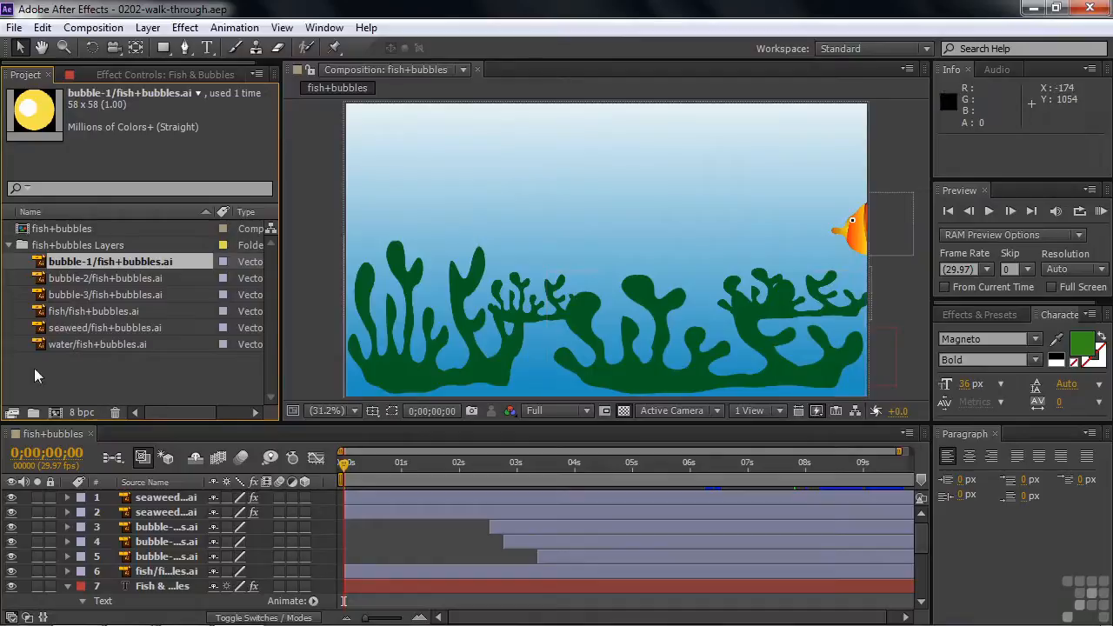
click(11, 248)
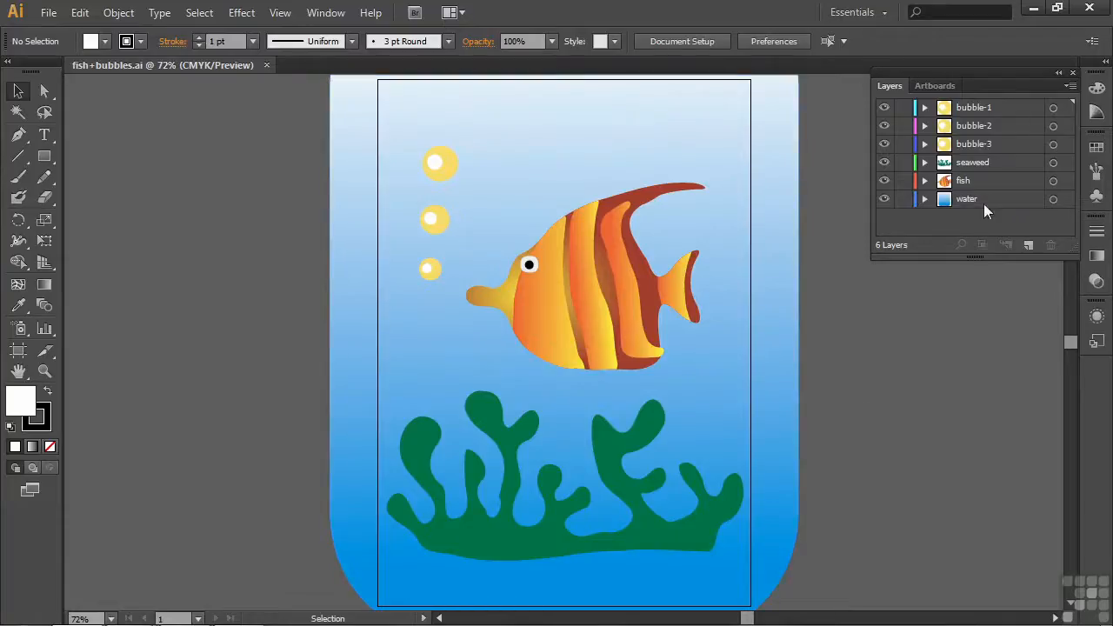
Examine the contents of the fish layer of fish+bubbles.ai in Illustrator
click(925, 181)
mouse_move(1066, 151)
mouse_down()
mouse_move(1072, 230)
mouse_move(1061, 144)
mouse_up()
click(925, 180)
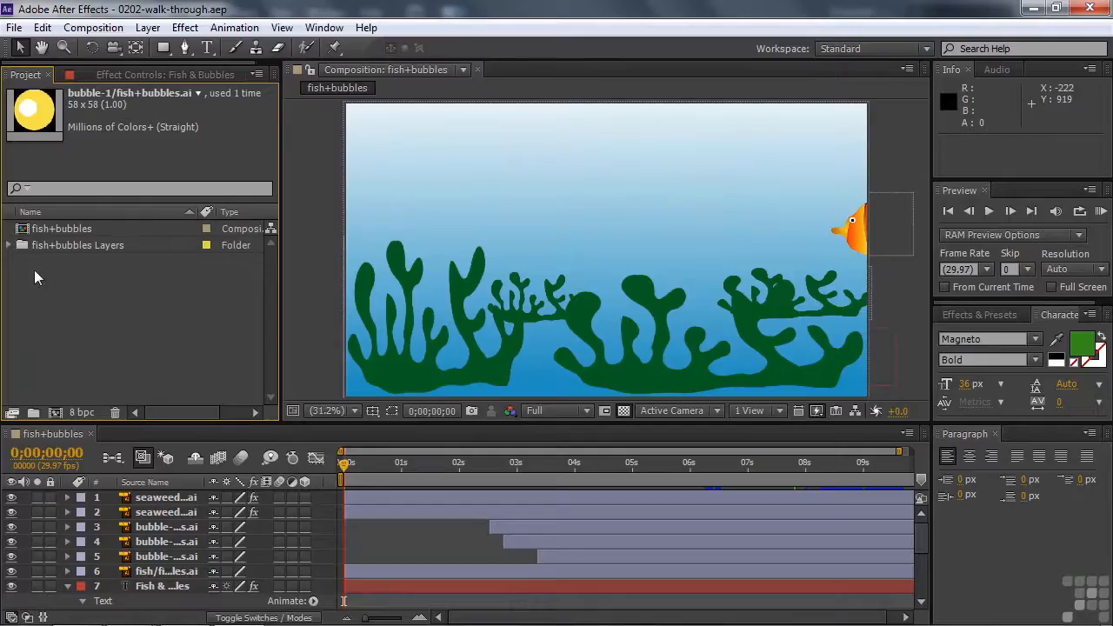
Back in After Effects, select the seaweed footage in the fish+bubbles Layers folder and collapse the Fish & Bubbles text layer
click(9, 245)
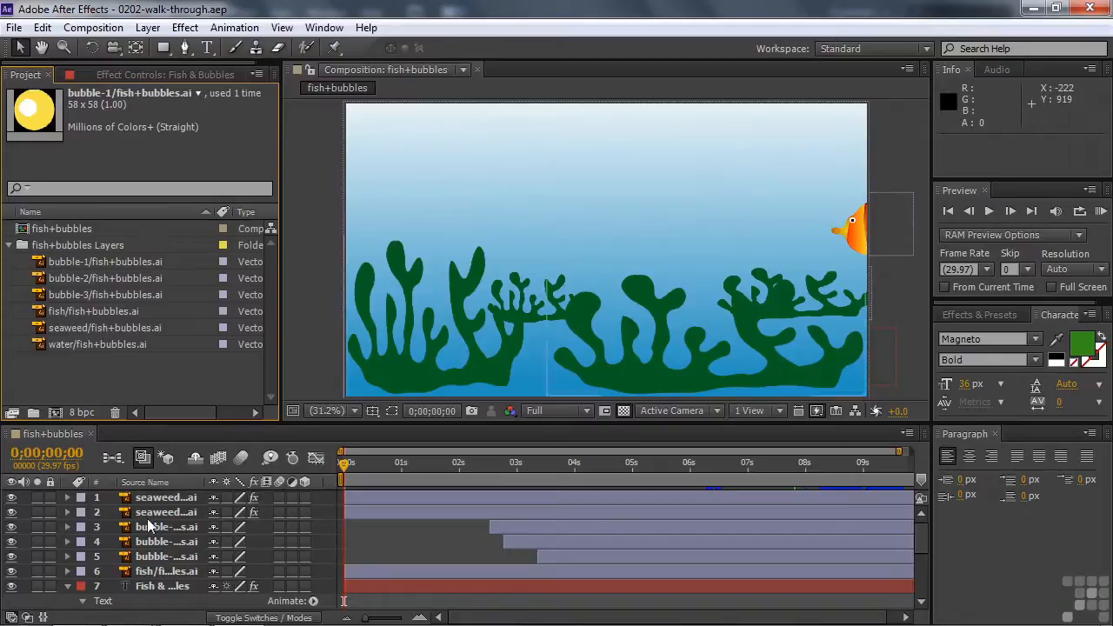
click(68, 586)
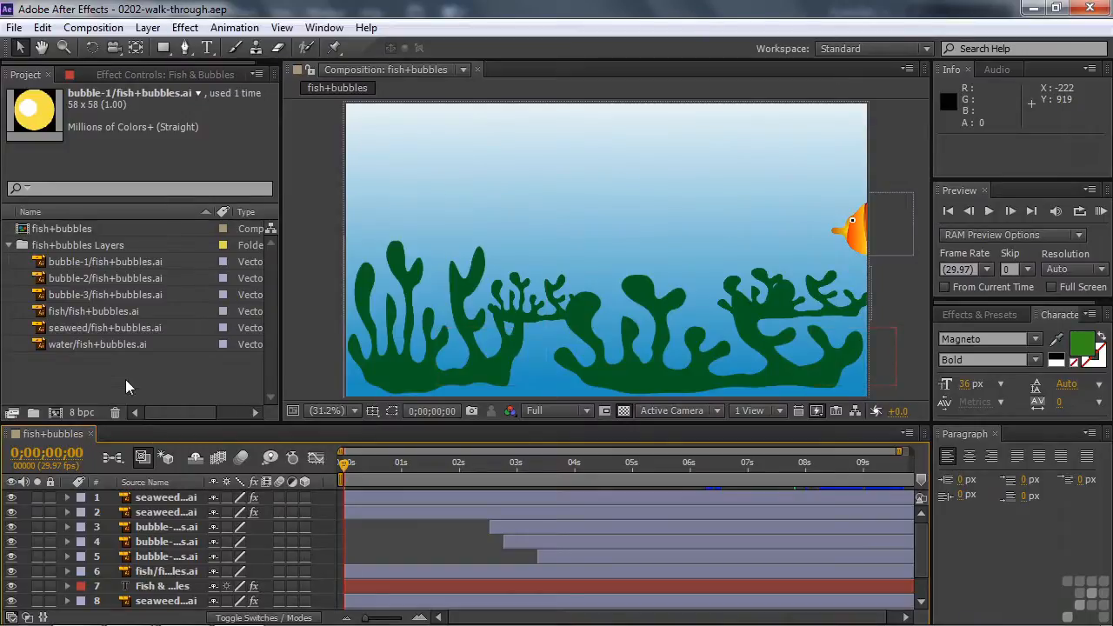
click(50, 330)
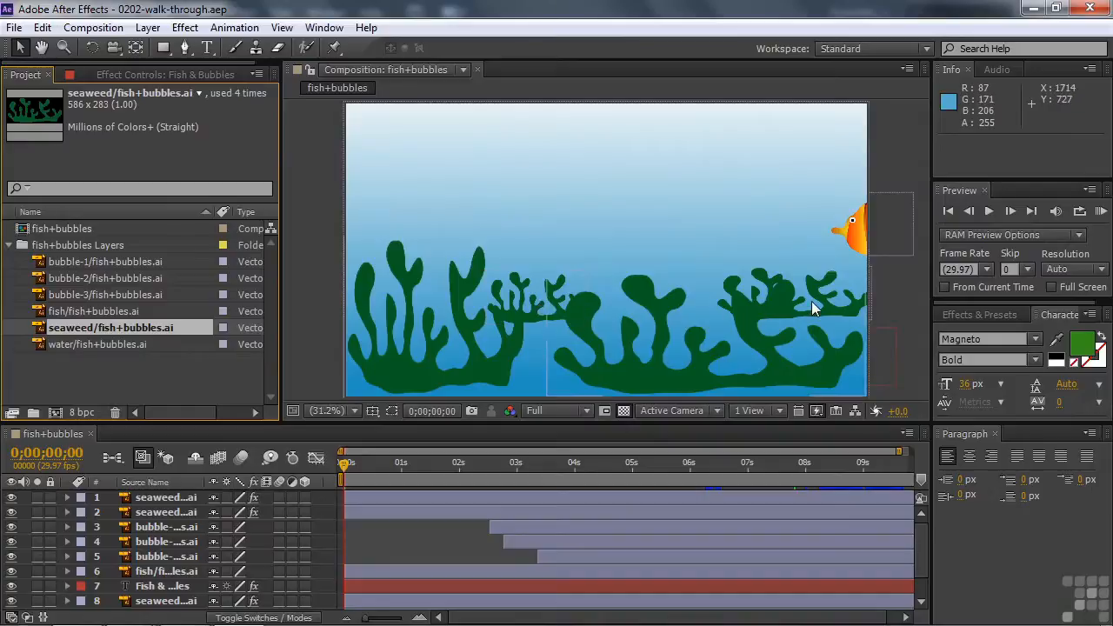
Reveal the Scale property of all four seaweed layers, numbers 1, 2, 8 and 9, in the timeline
click(139, 499)
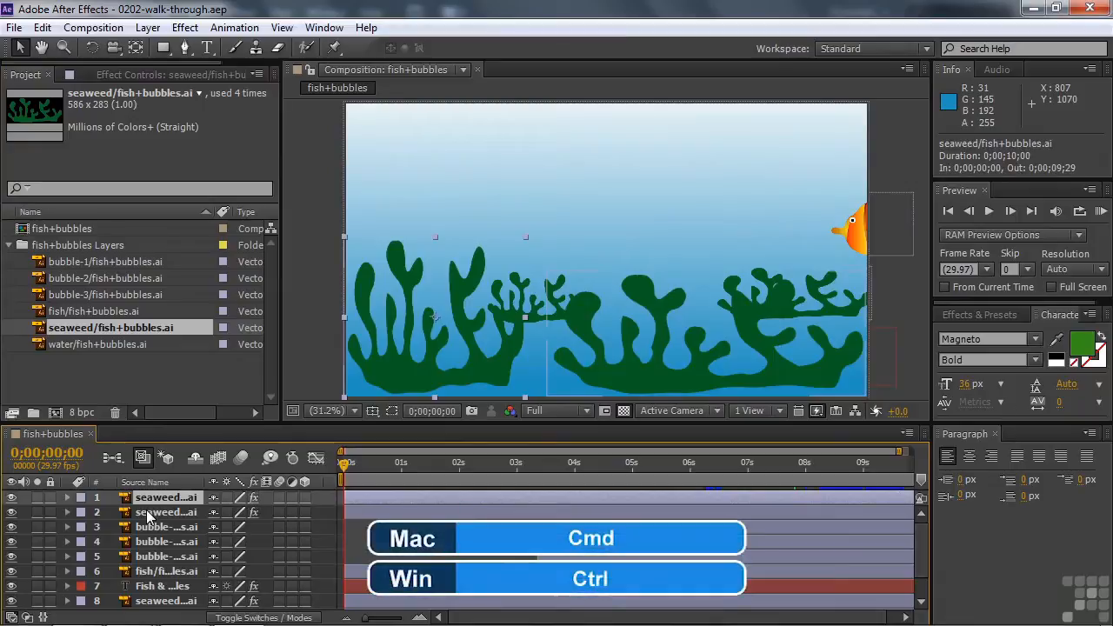
ctrl+click(148, 513)
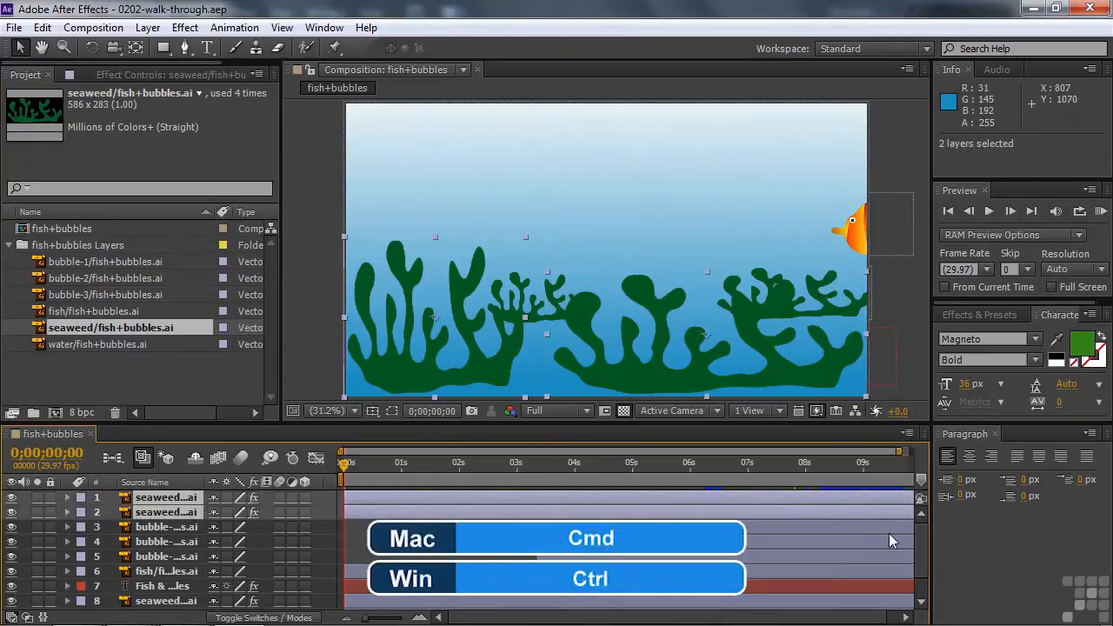
scroll(916, 552, down, 1)
ctrl+click(165, 572)
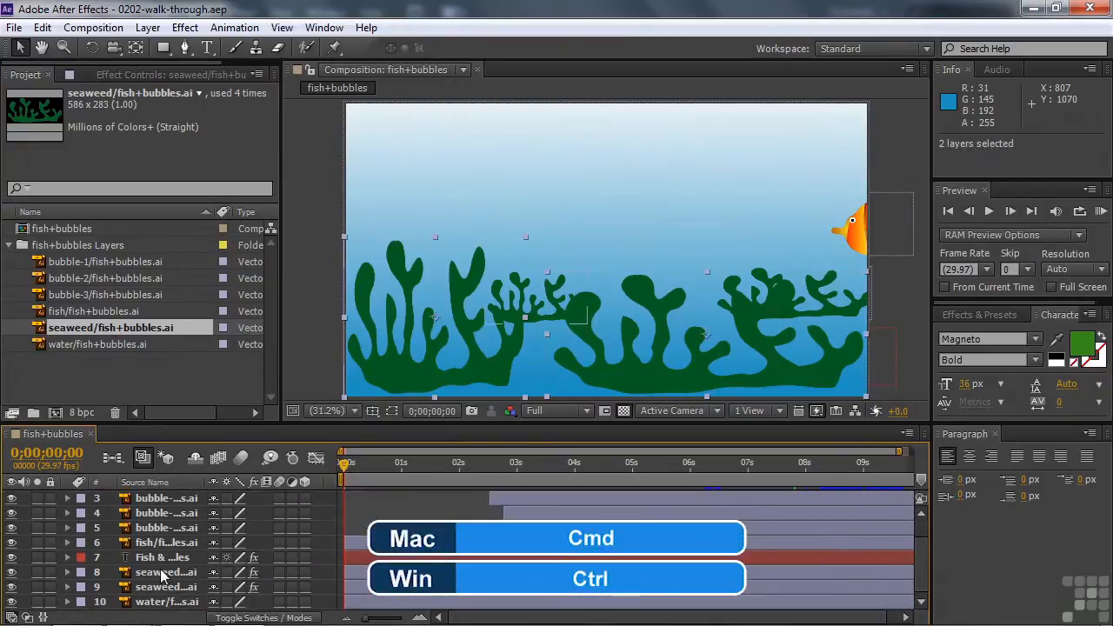
ctrl+click(162, 589)
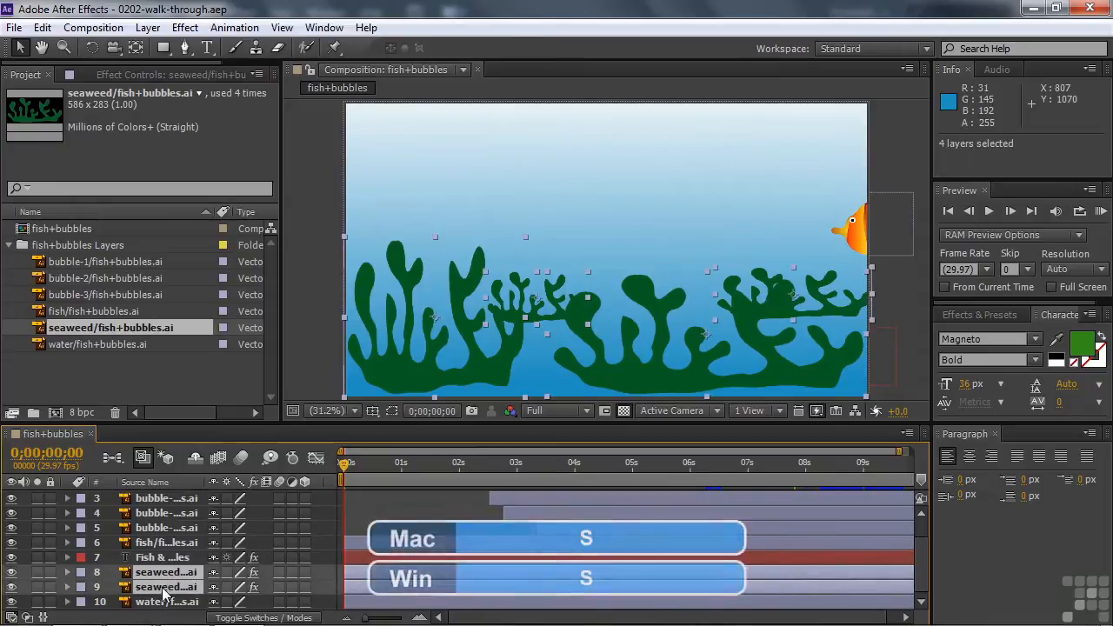
key(s)
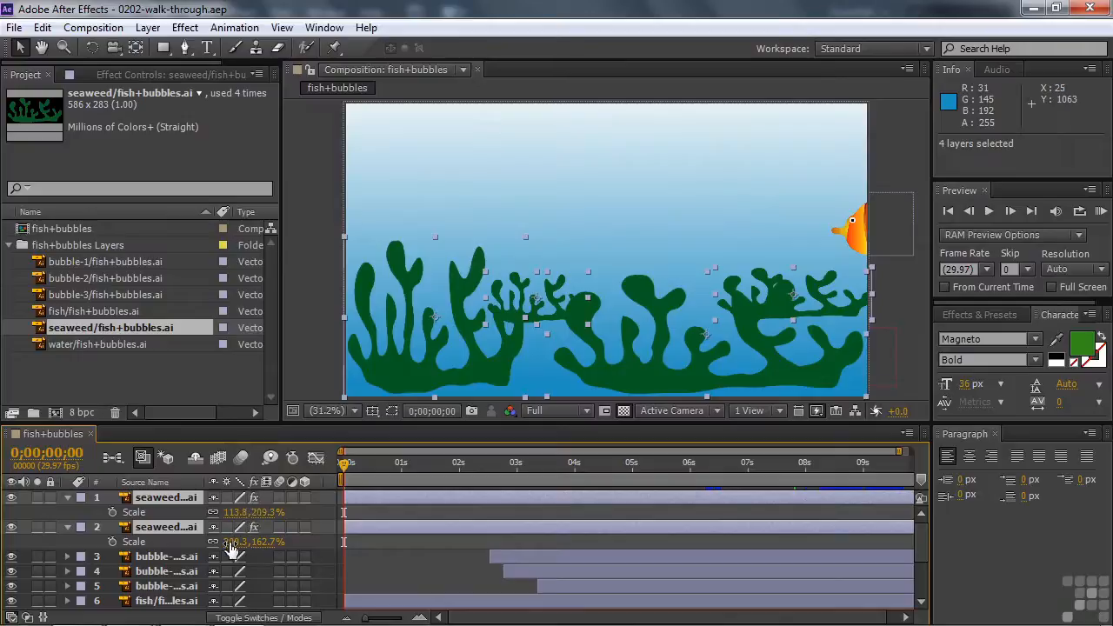
Compare the size, placement and Scale values of seaweed layers 1, 8 and 9
click(267, 498)
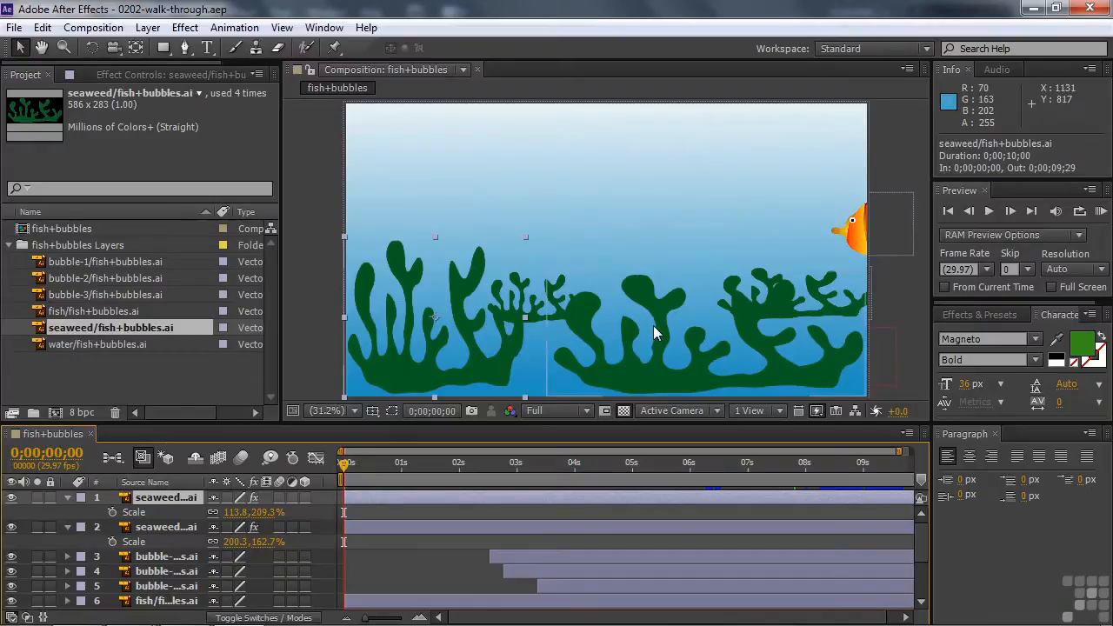
scroll(918, 571, down, 3)
scroll(918, 571, down, 1)
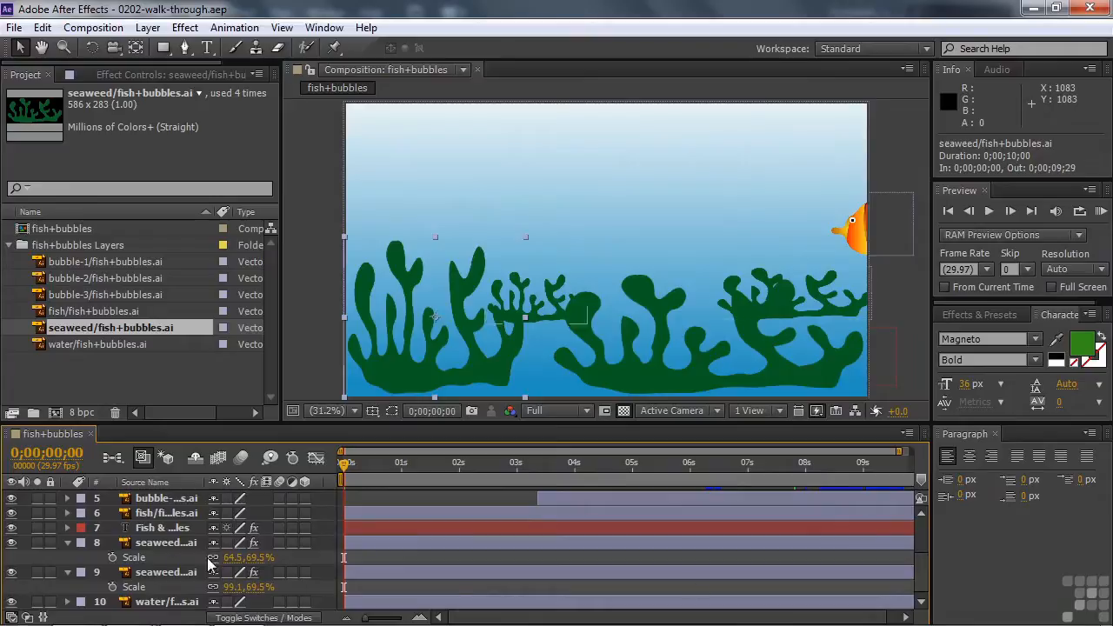
click(174, 542)
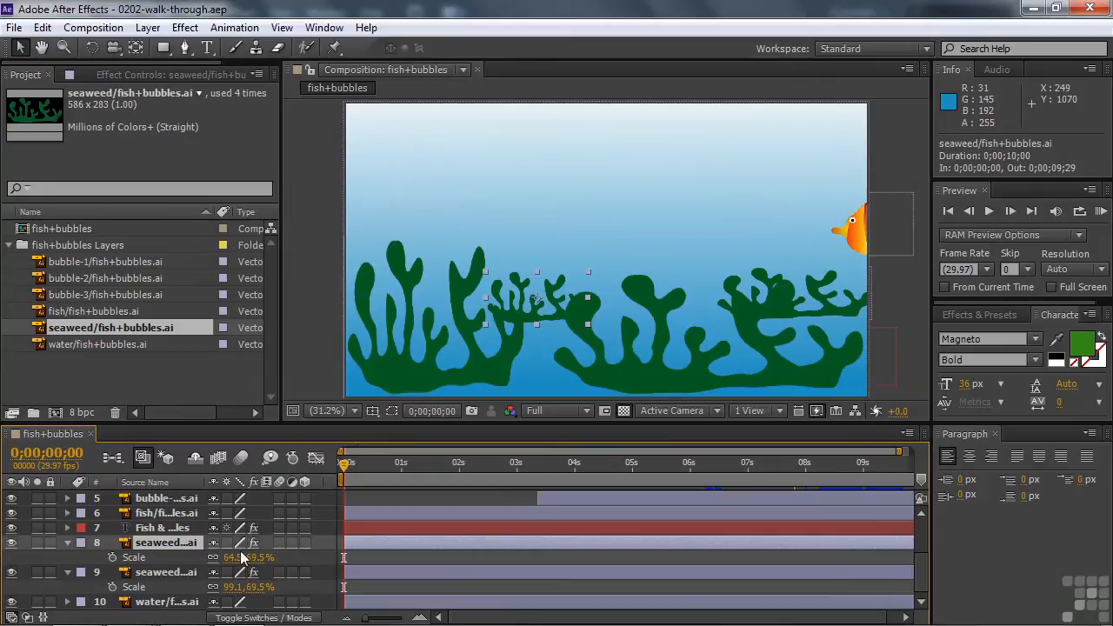
click(176, 571)
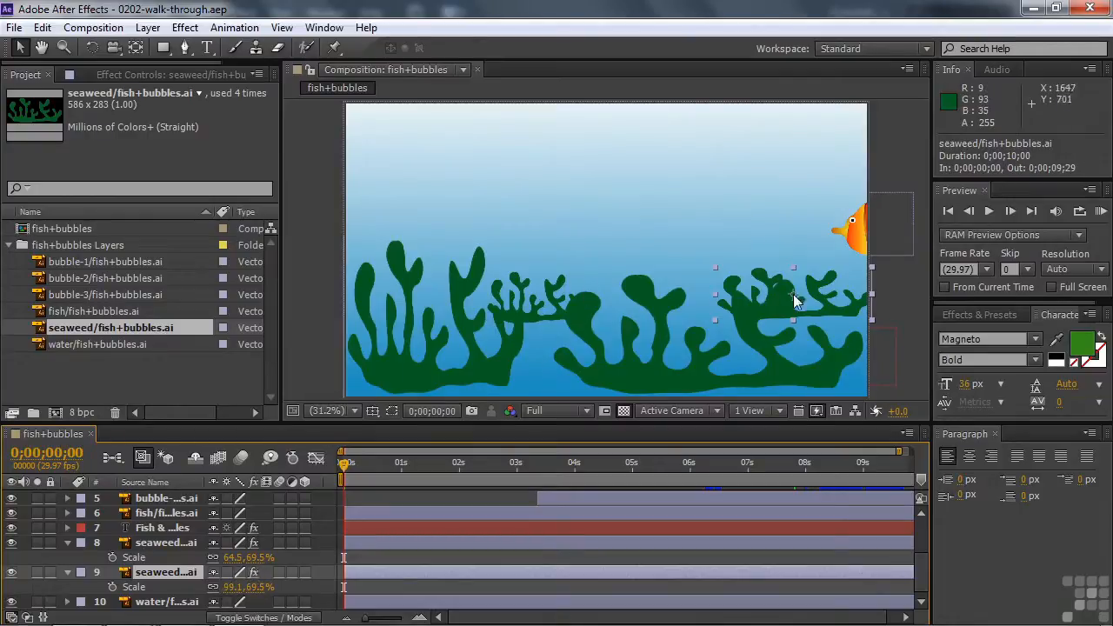
Move the playhead to 0;00;01;22 and examine how the water layer and seaweed layers 9 and 8 stack with the fish
click(476, 463)
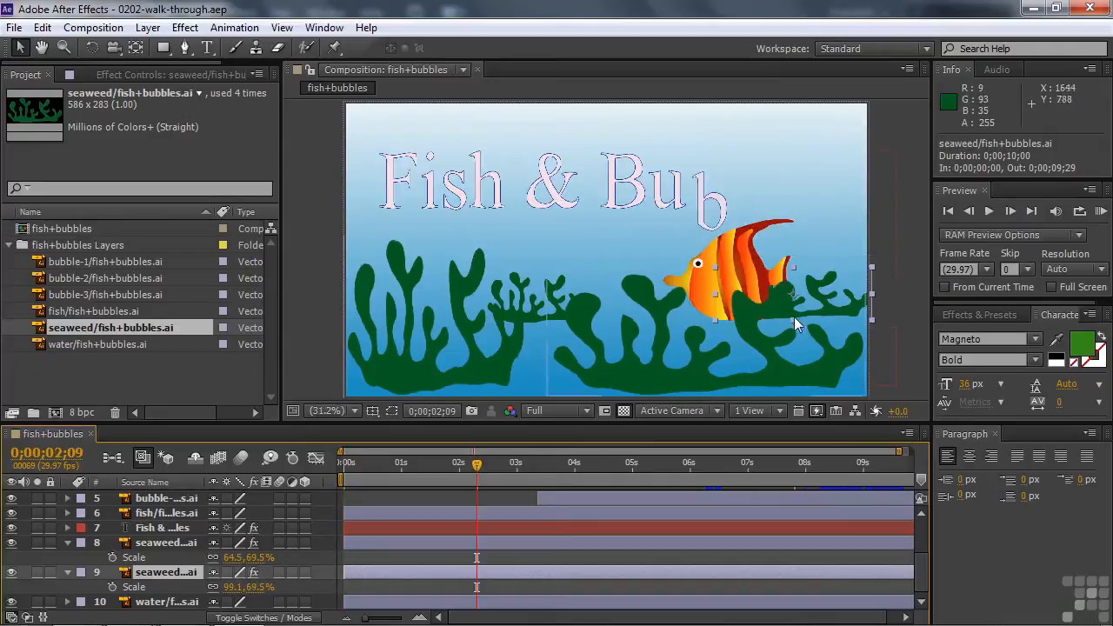
drag(477, 459, 445, 480)
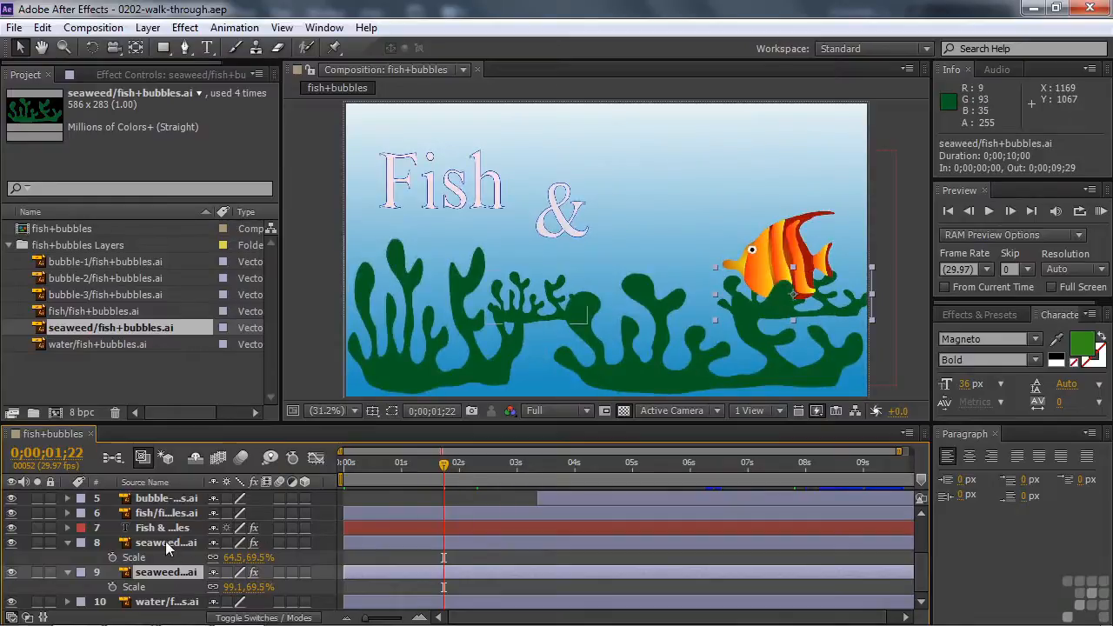
click(164, 601)
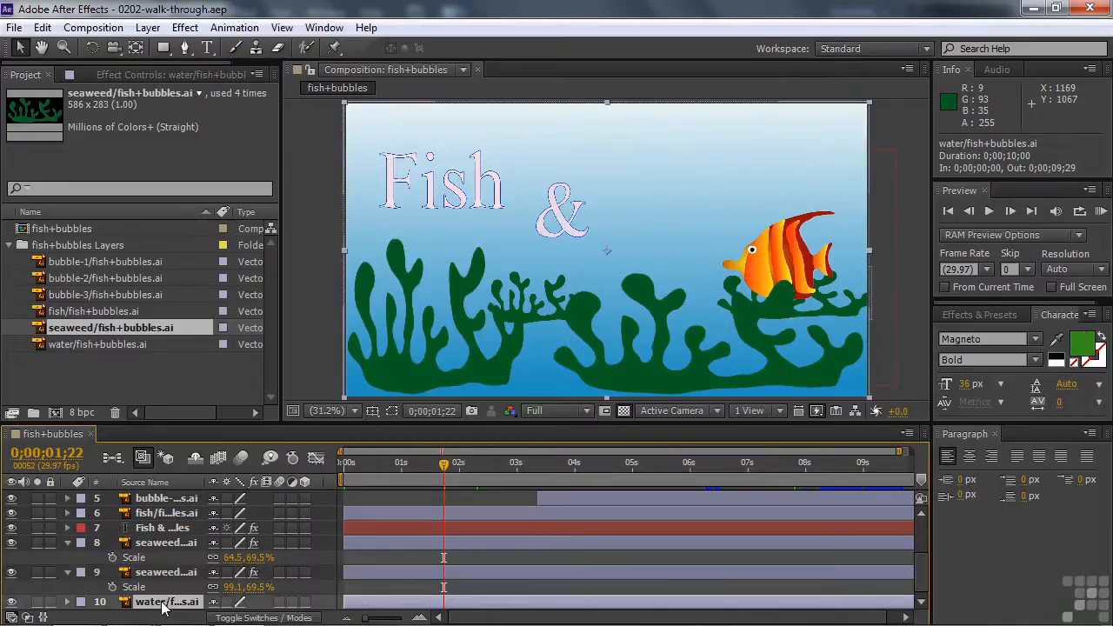
click(164, 574)
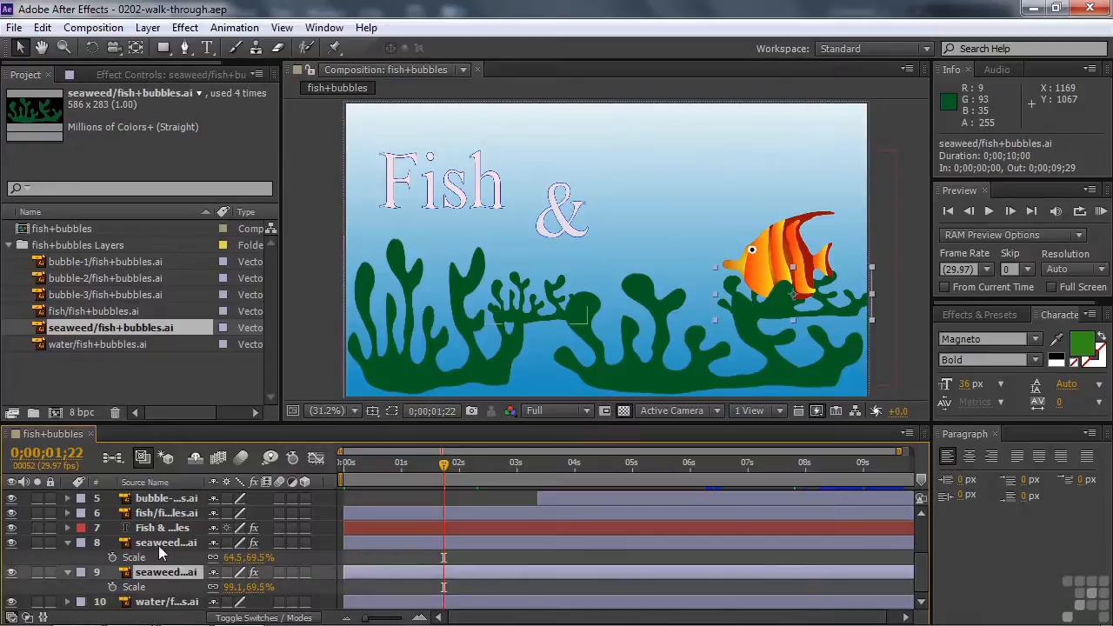
click(159, 545)
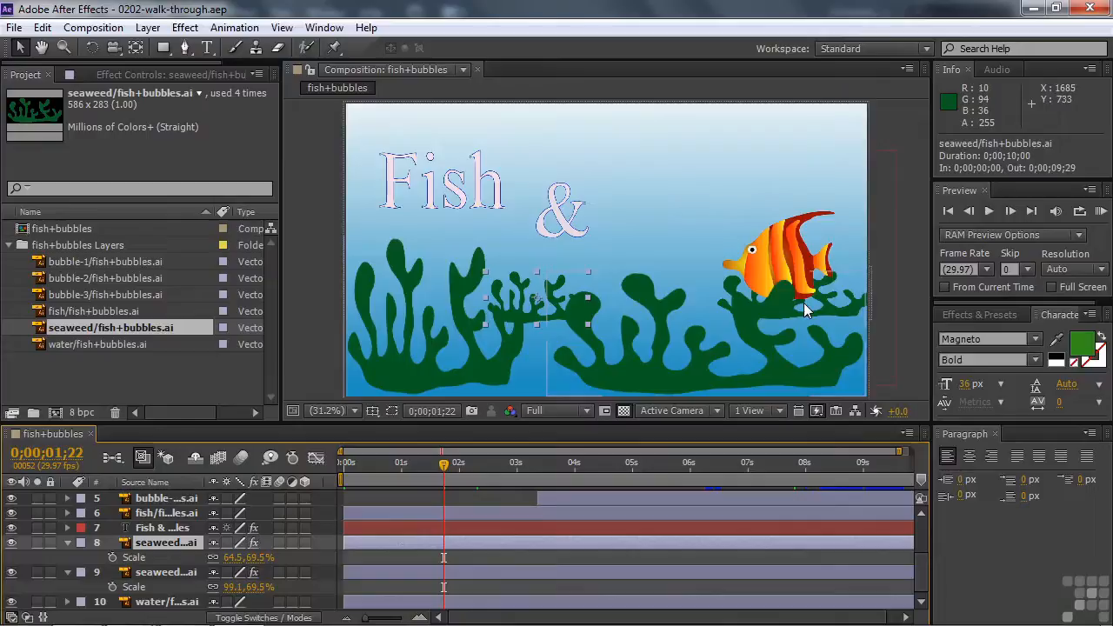
Collapse the properties of seaweed layers 1 and 2 in the timeline
scroll(922, 566, up, 1)
scroll(922, 566, up, 2)
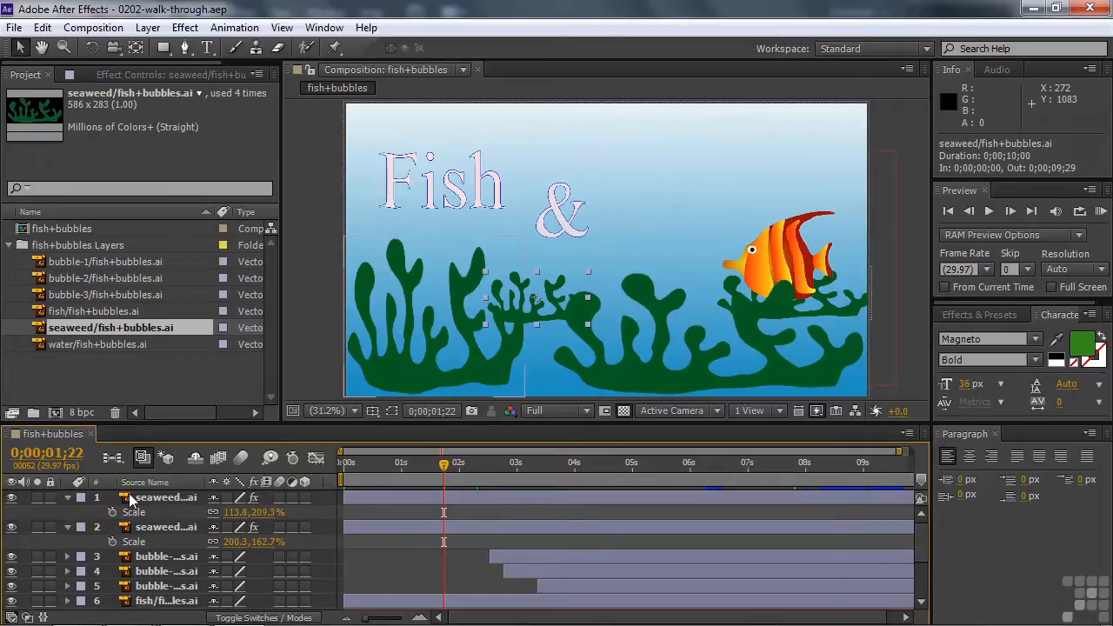
click(68, 497)
click(67, 512)
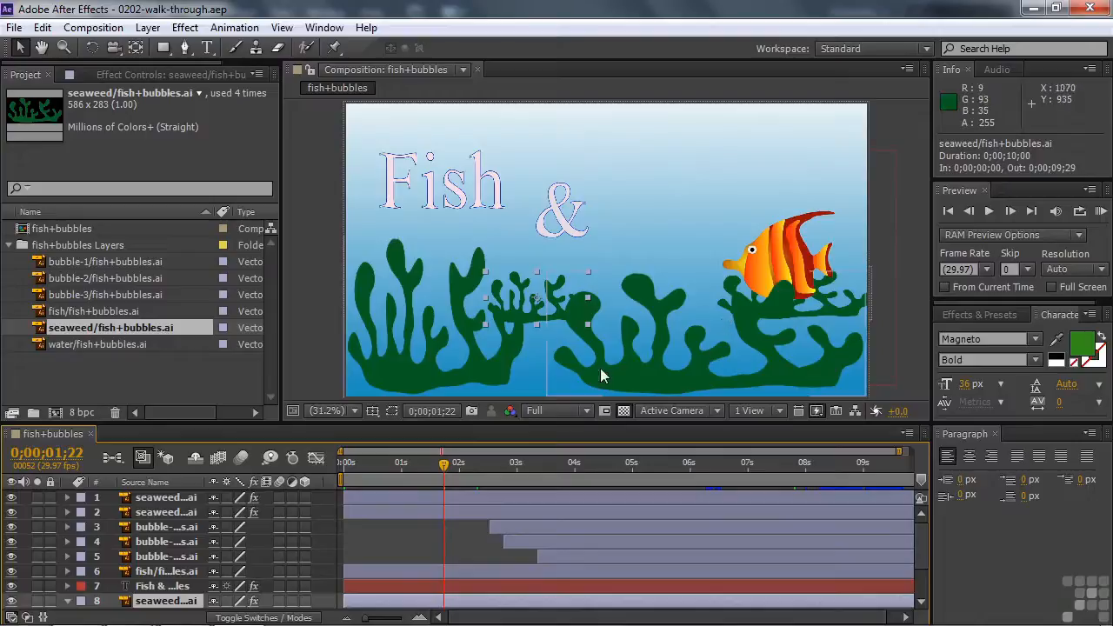
Move the playhead to 0;00;03;18 and reveal the bubble-1 layer's Position keyframes
drag(444, 464, 560, 489)
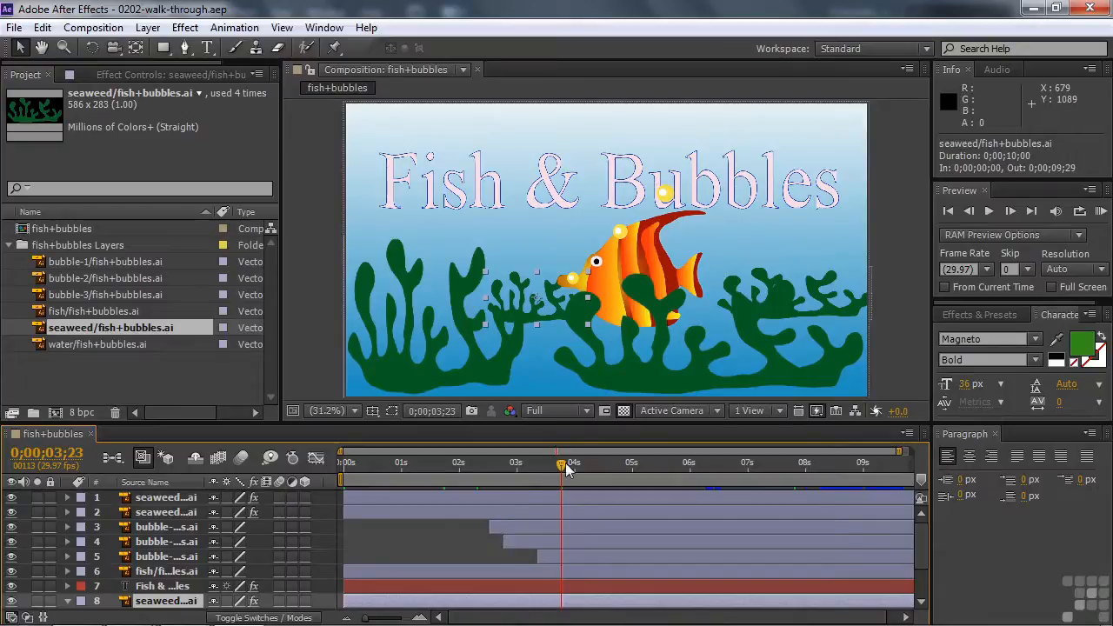
drag(562, 464, 557, 508)
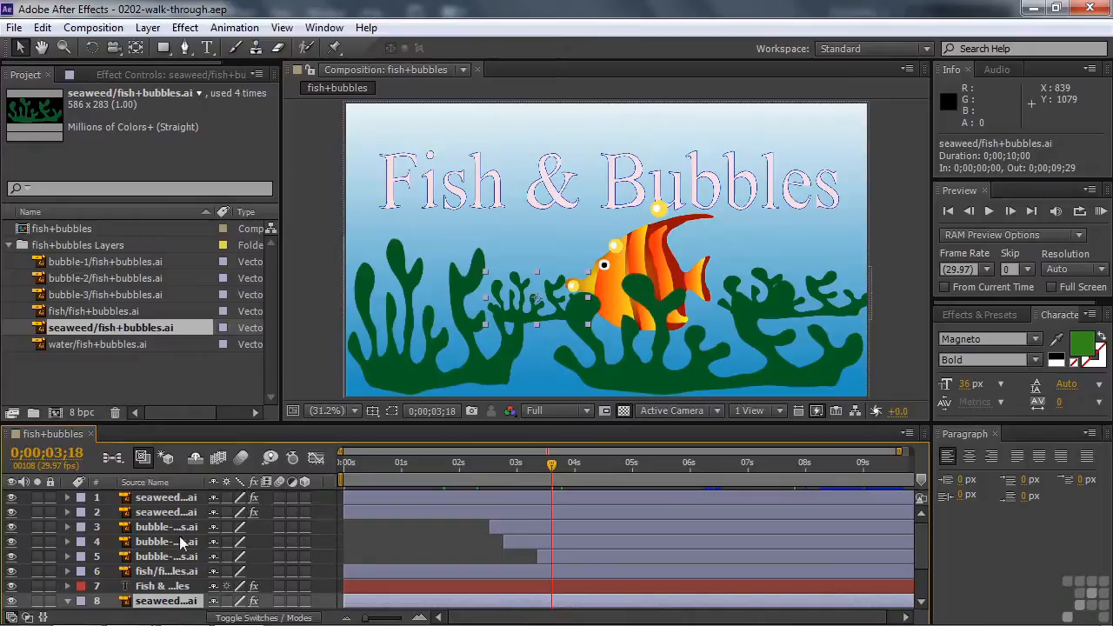
click(146, 530)
key(p)
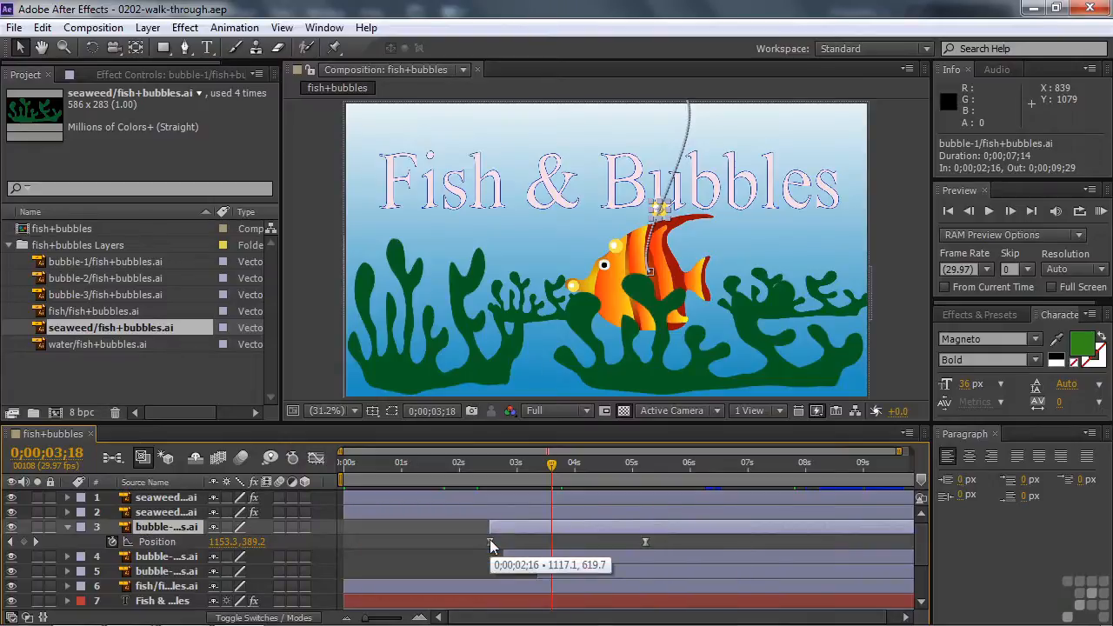
mouse_move(645, 544)
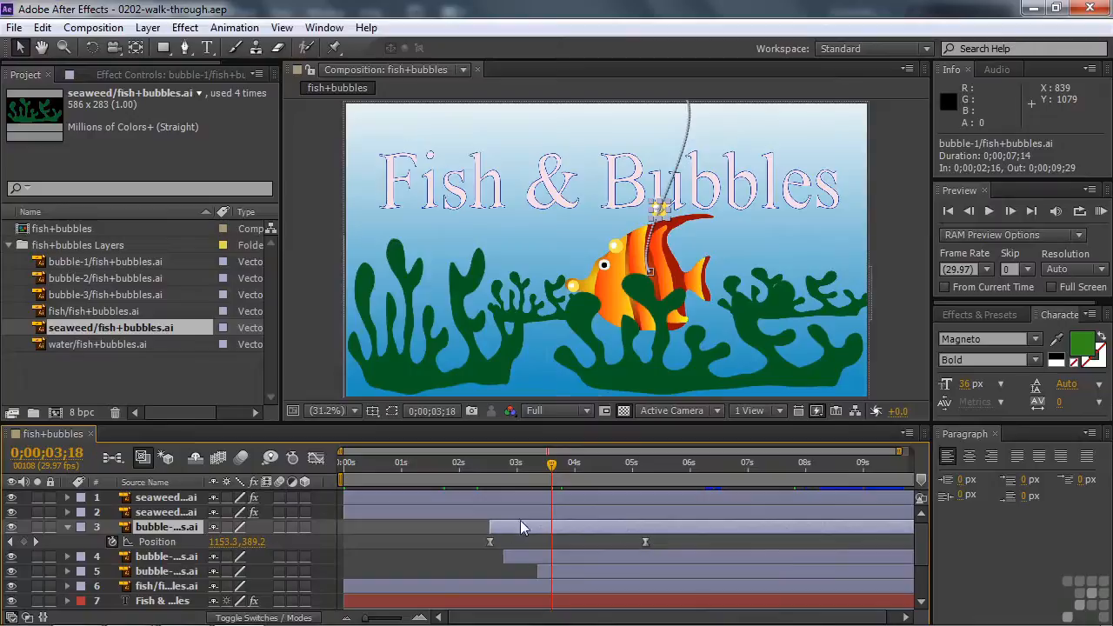
Reshape bubble-1's motion path, placing its upper direction handle at about 1324.5, 138.8, and move the playhead to 0;00;02;20
mouse_move(489, 545)
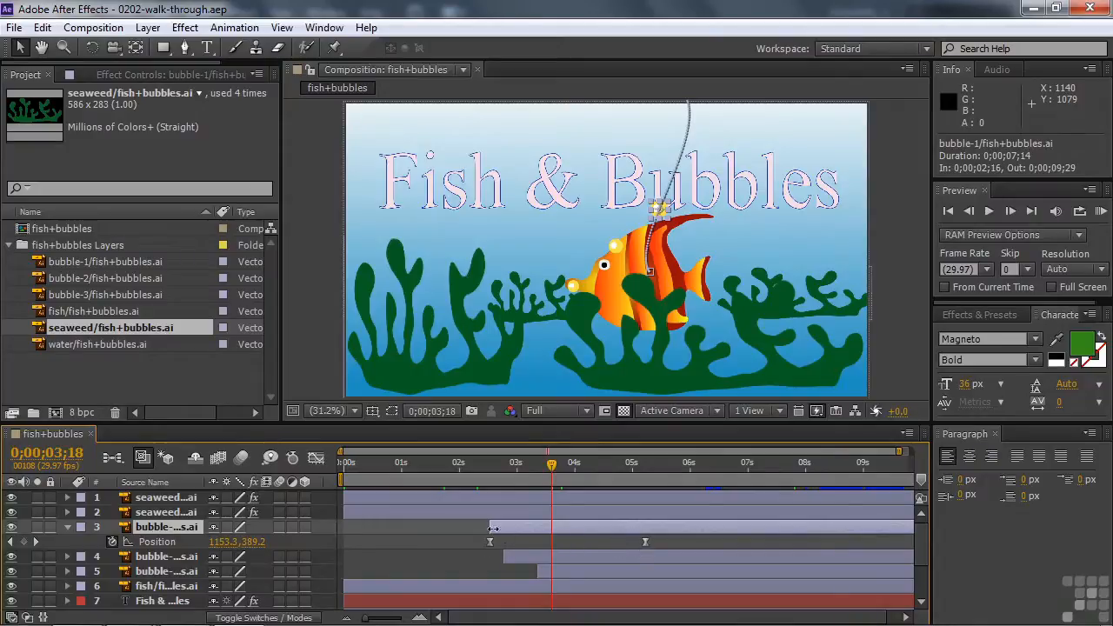
click(651, 273)
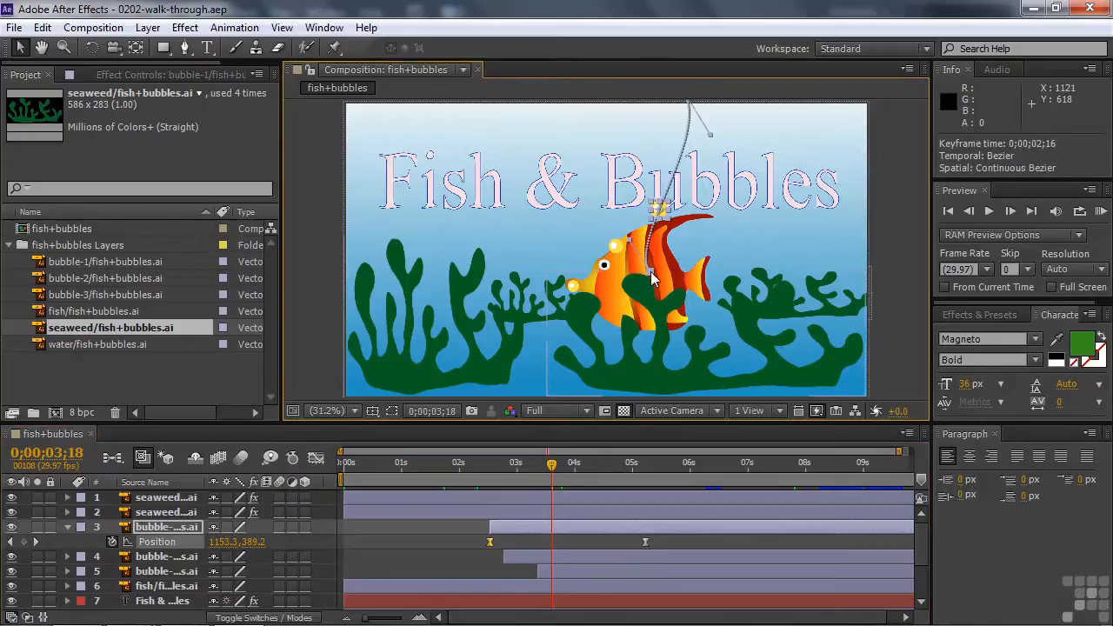
mouse_move(630, 244)
mouse_down()
mouse_move(638, 237)
mouse_move(630, 244)
mouse_up()
drag(710, 140, 706, 145)
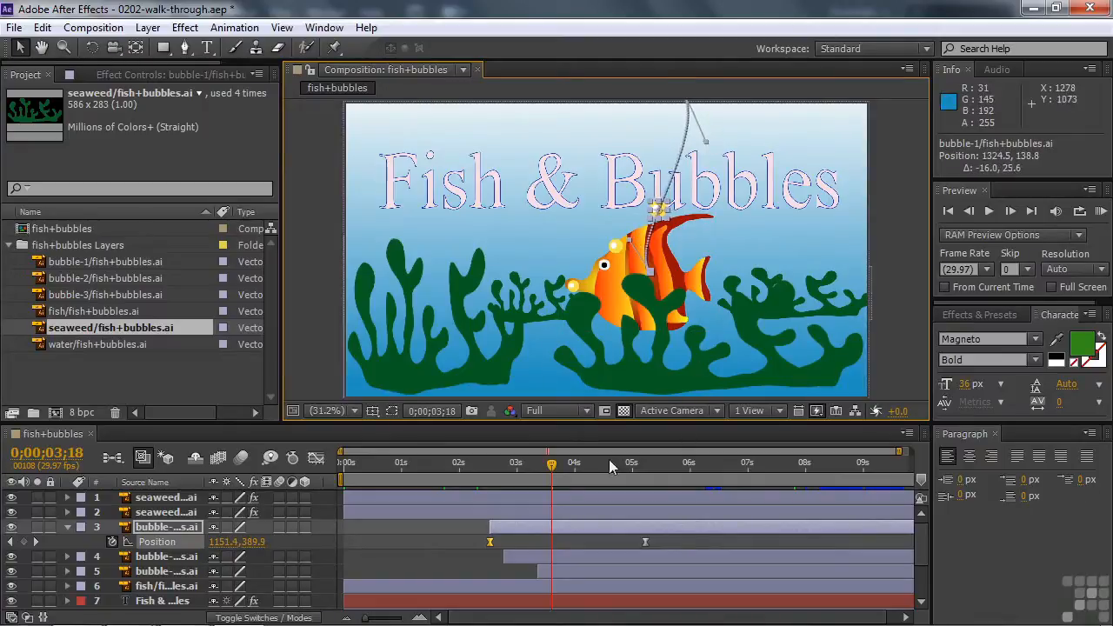
drag(551, 464, 498, 477)
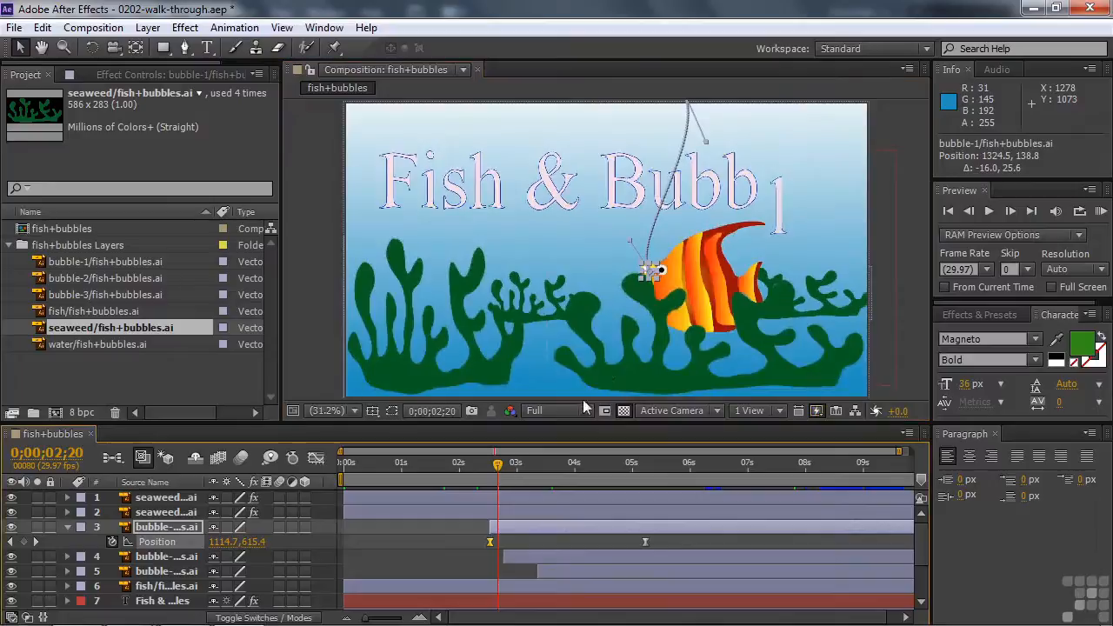
Open the Wave Warp settings of seaweed layer 1 and play the animation from 0;00;03;11 to examine the effect
click(145, 503)
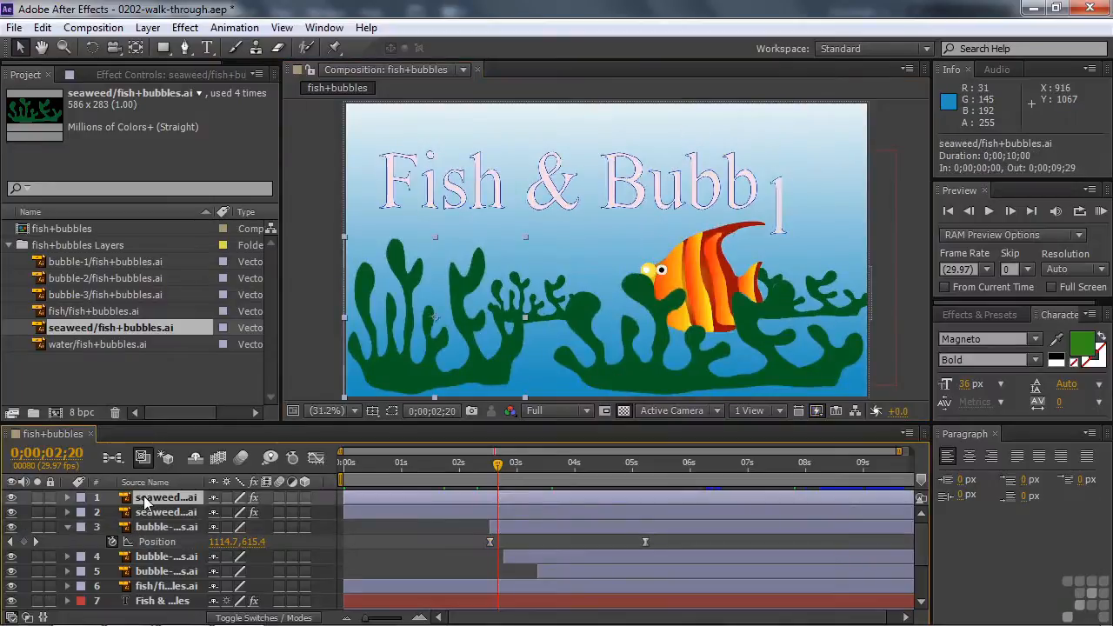
key(e)
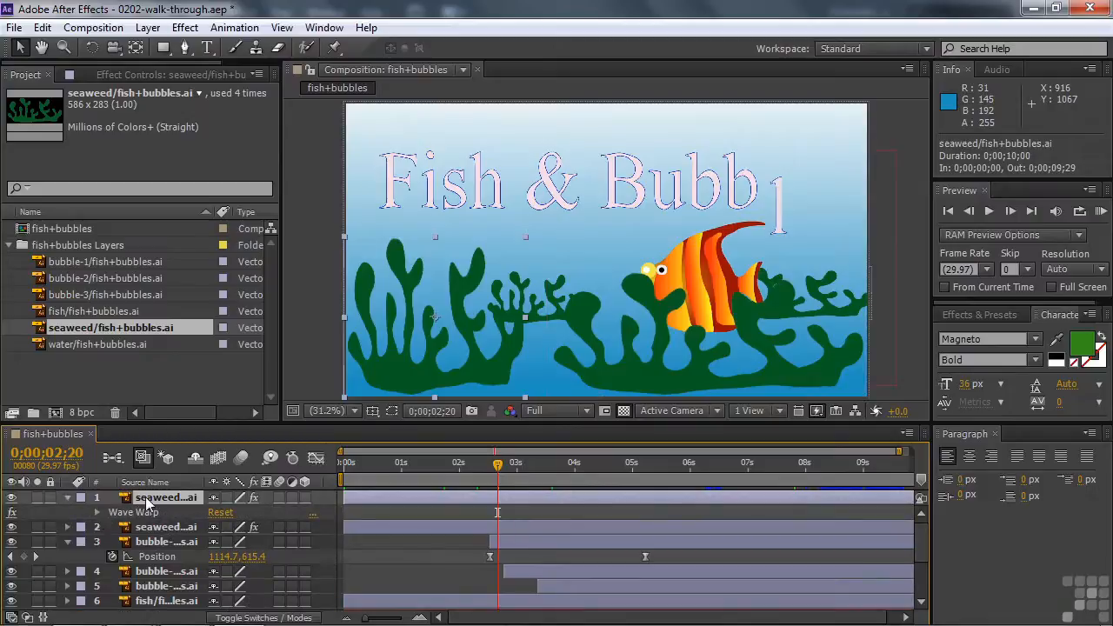
click(132, 74)
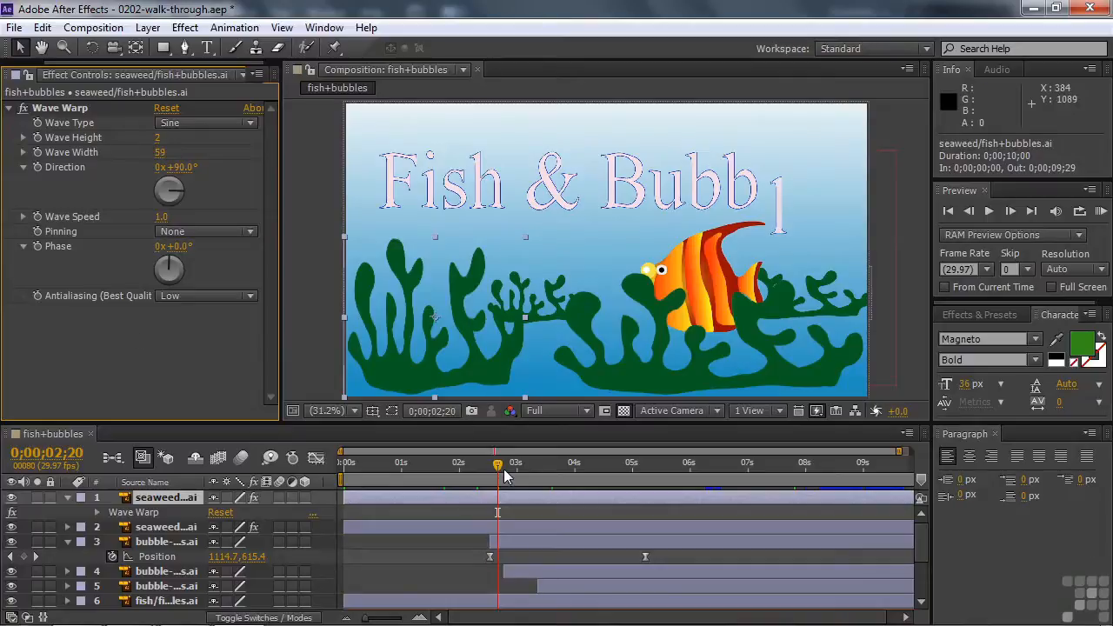
drag(499, 469, 538, 472)
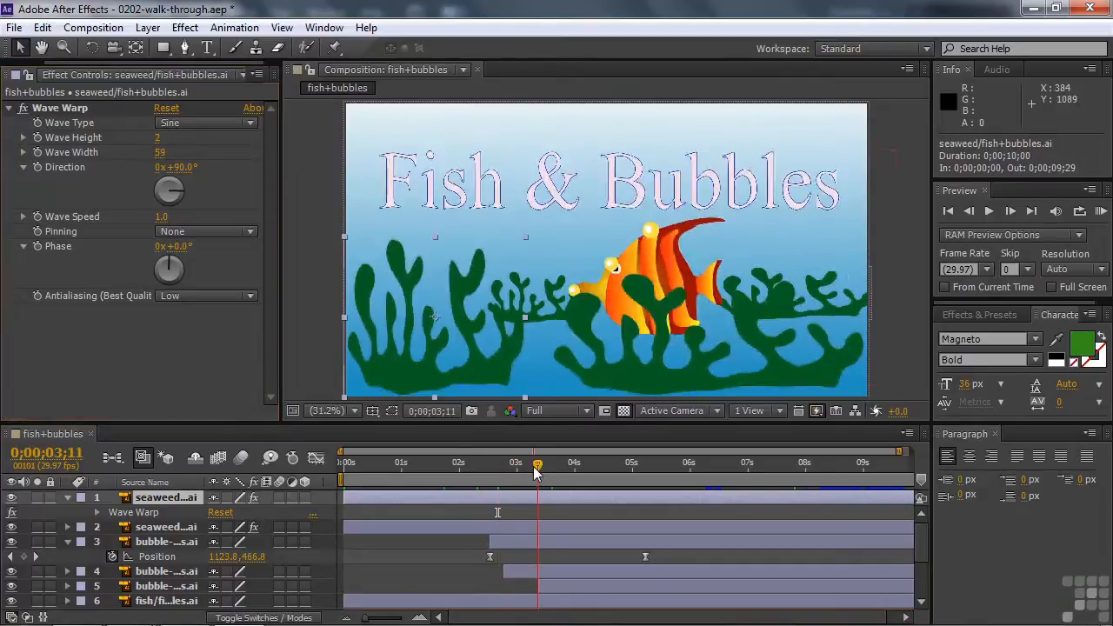
key(space)
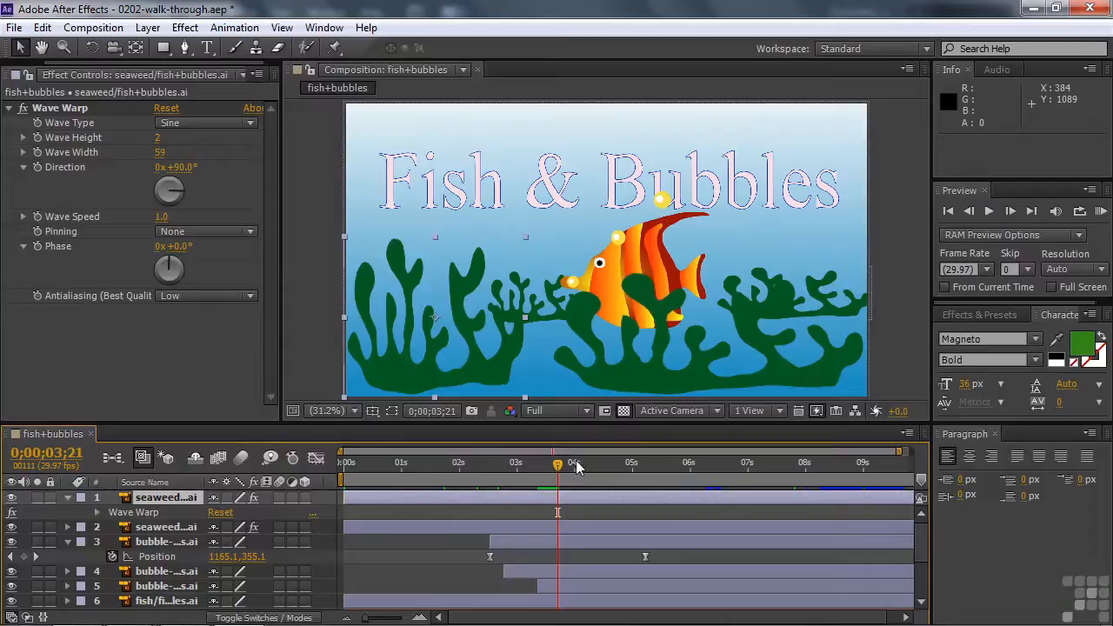
Return the playhead to 0;00;00;00 and collapse the properties of the bubble-1 layer and seaweed layer 1
drag(558, 468, 345, 494)
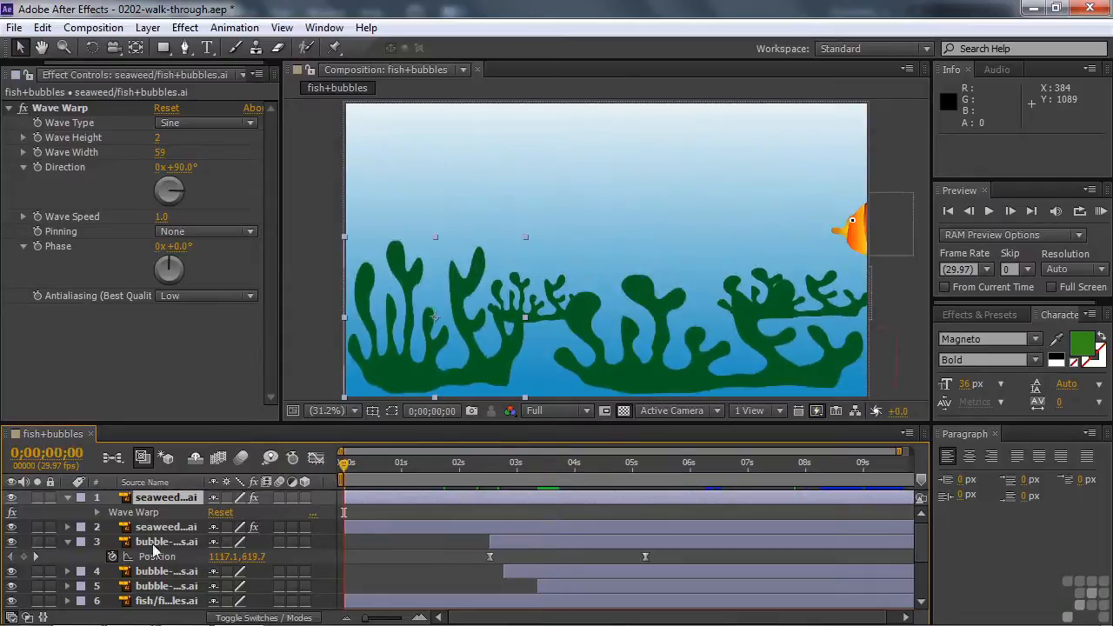
click(67, 542)
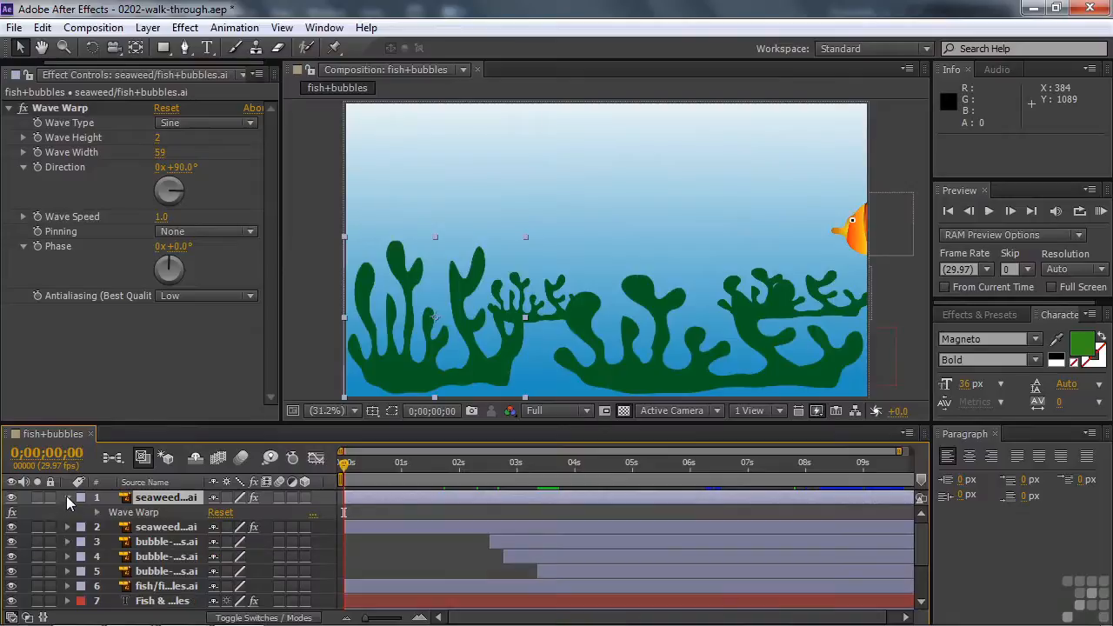
click(66, 496)
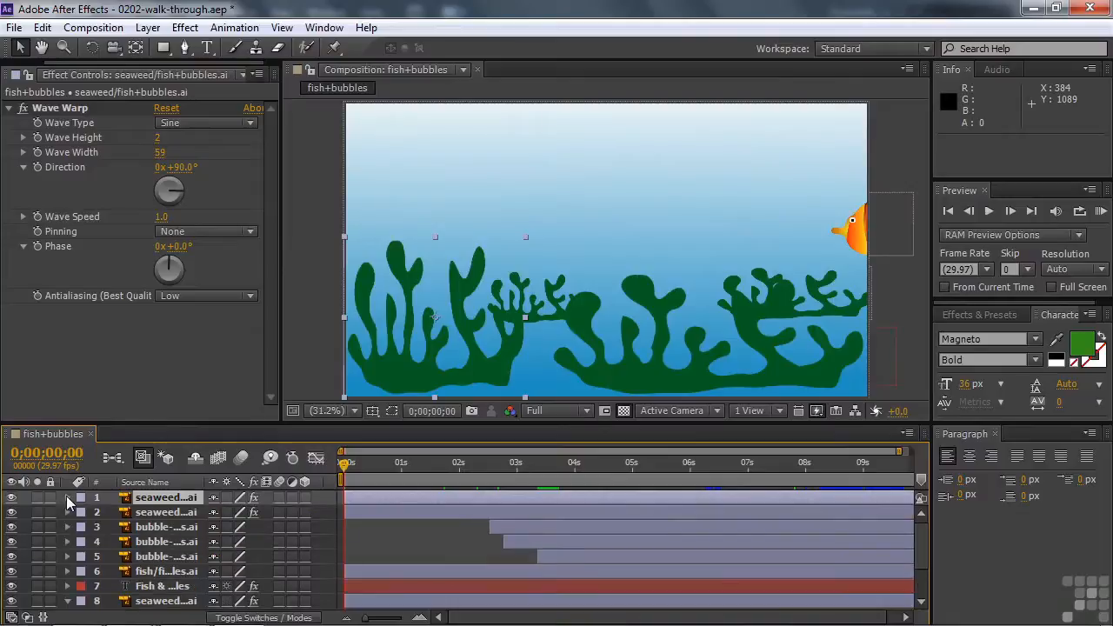
Reveal the fish layer's Position and Scale properties together and examine their keyframes along the timeline
click(137, 572)
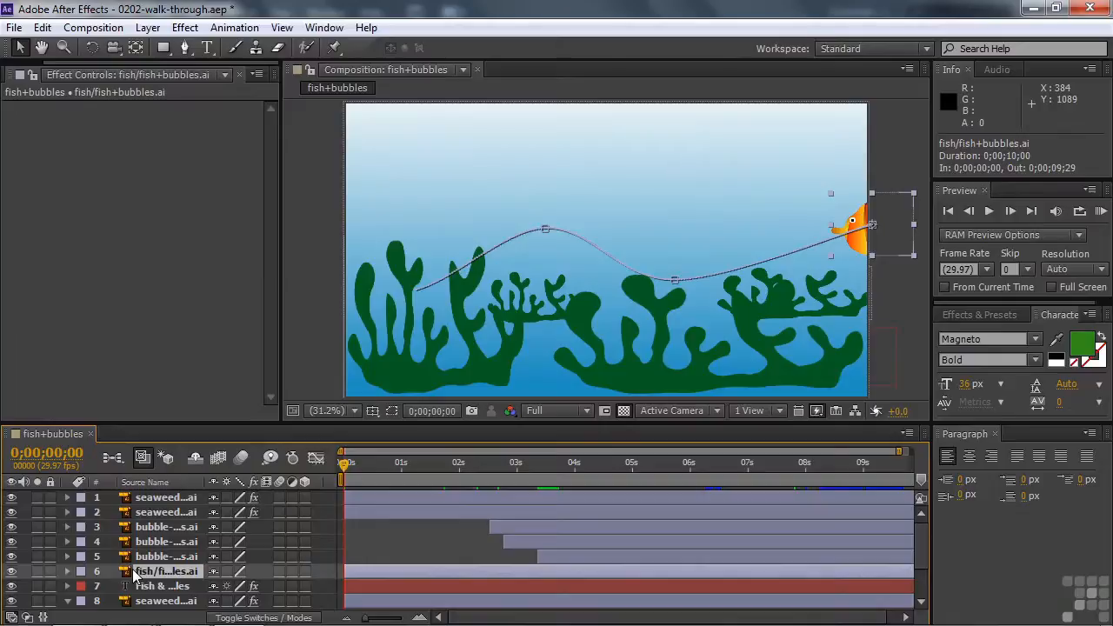
key(p)
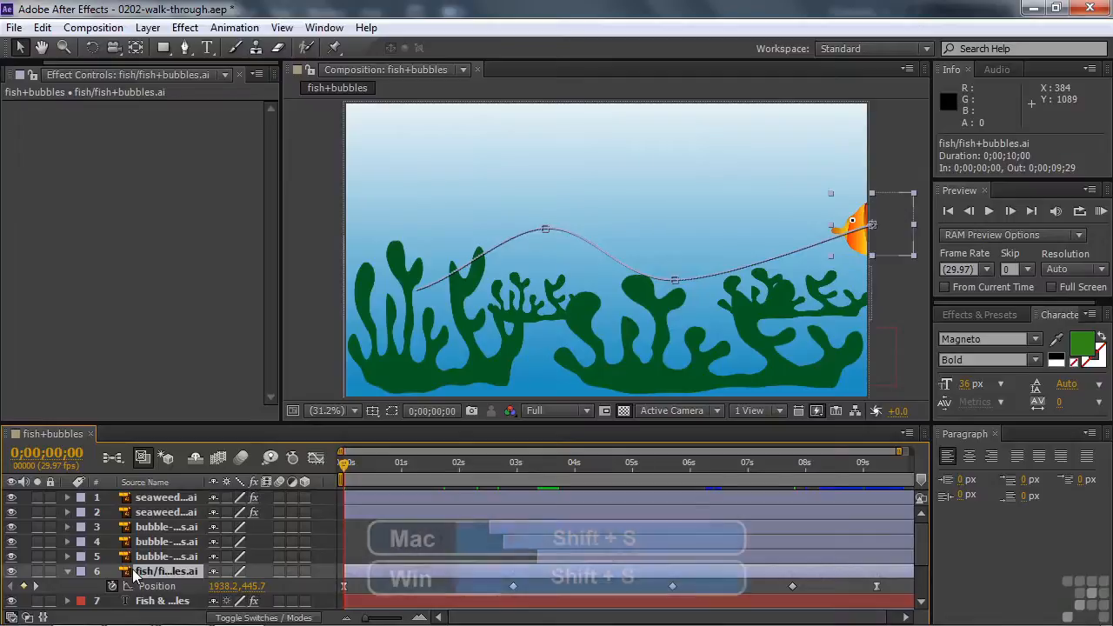
key(shift+s)
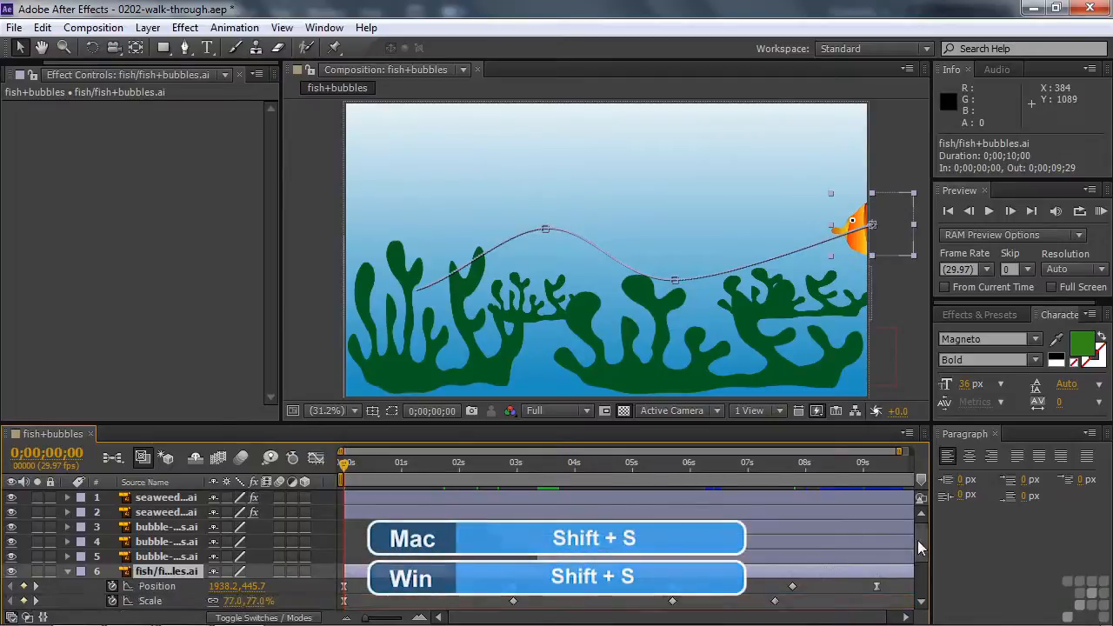
drag(921, 546, 920, 558)
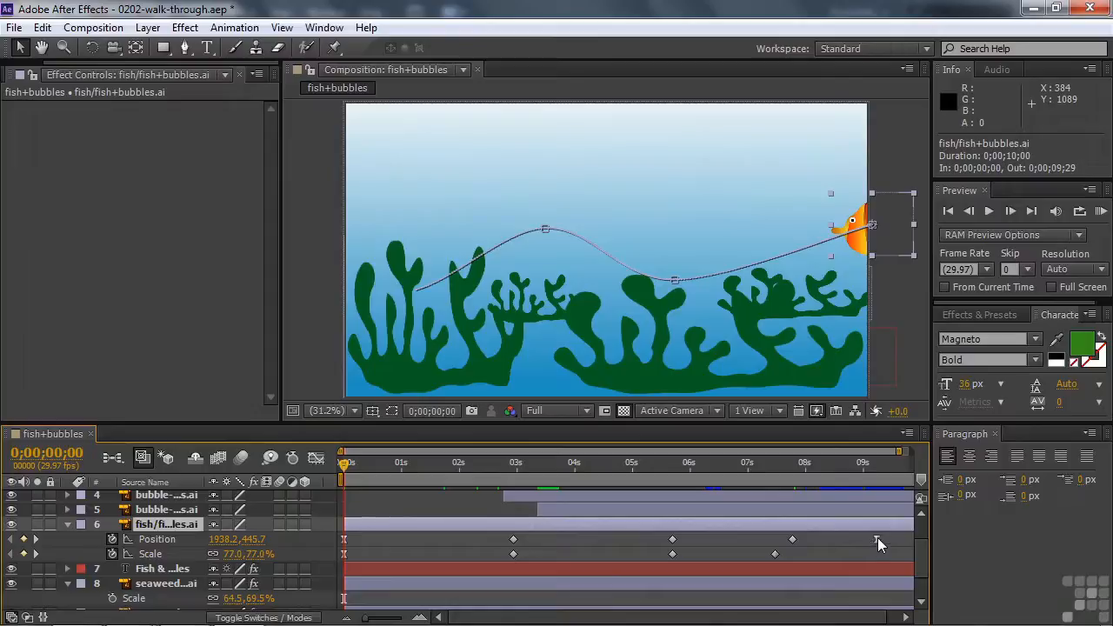
mouse_move(877, 538)
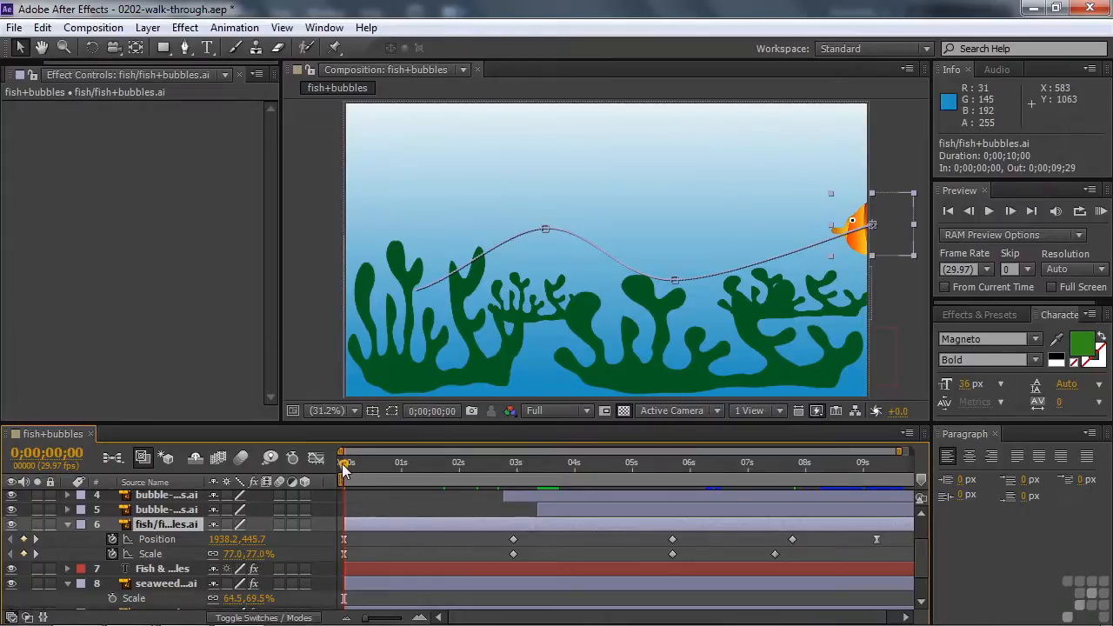
Move the playhead to 0;00;00;26 and examine how the fish's Position keyframes correspond to the points on its motion path
drag(345, 470, 364, 470)
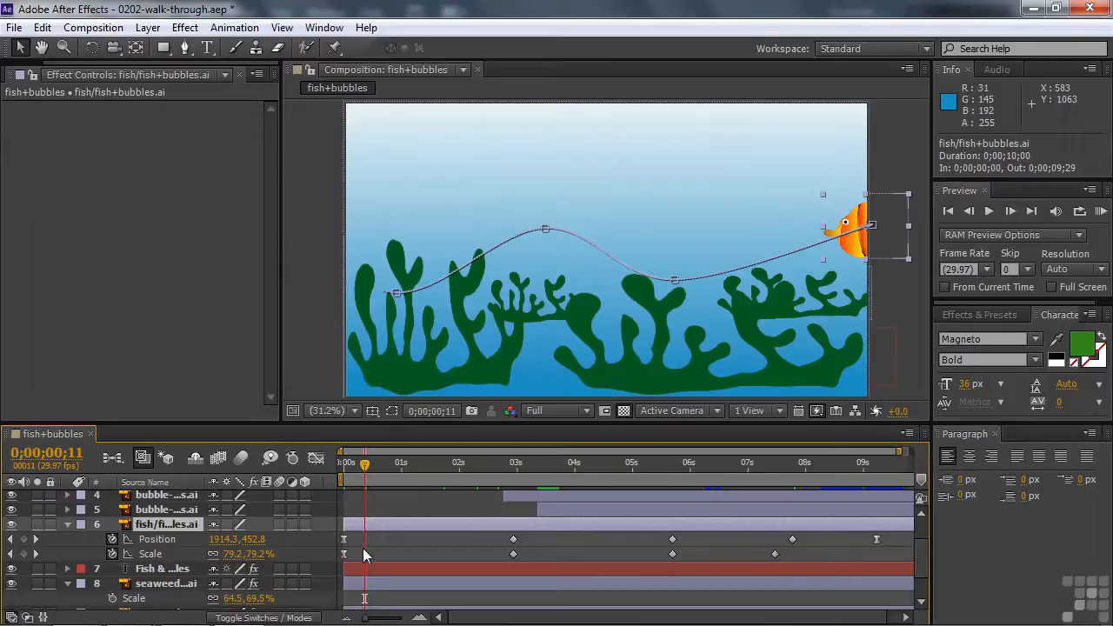
drag(365, 470, 394, 475)
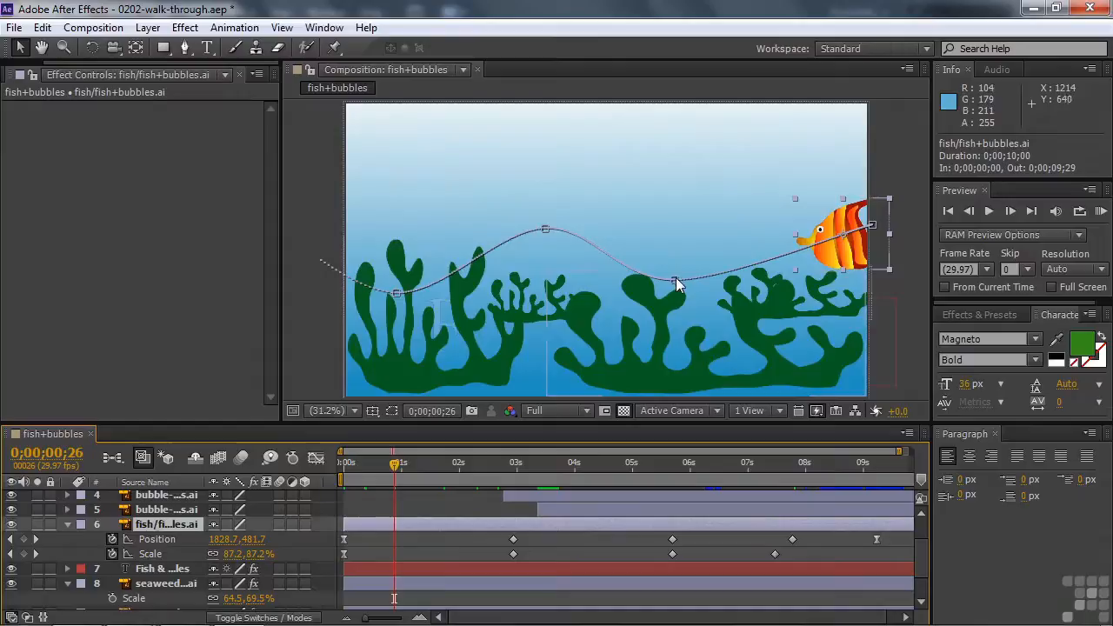
click(513, 539)
click(546, 229)
click(398, 294)
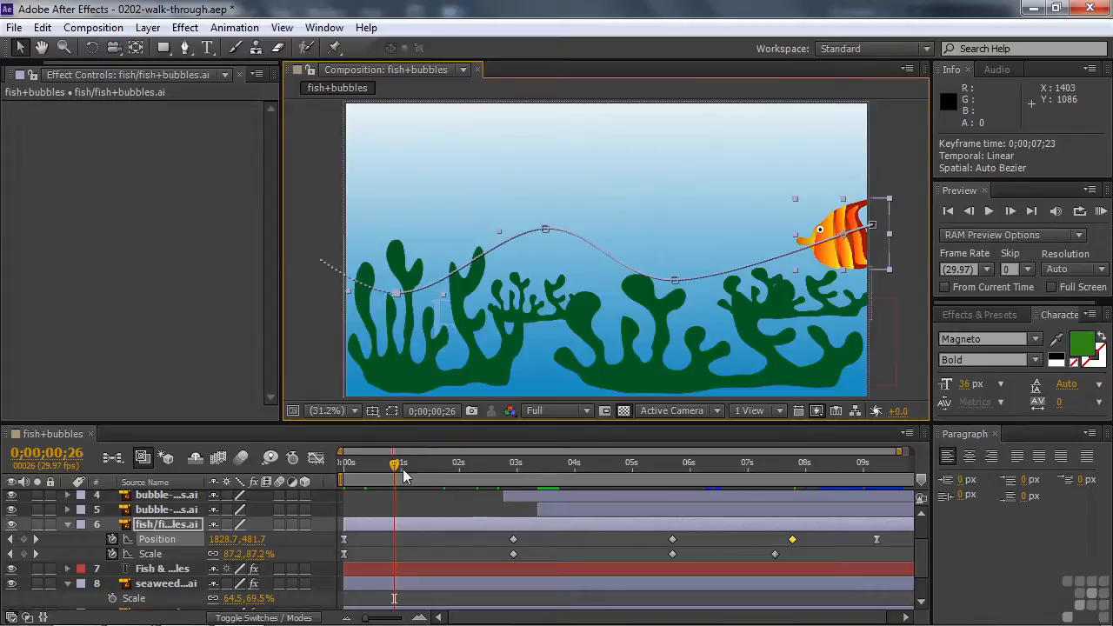
Go to the fish's Position keyframe at 0;00;02;28 and move its motion path point to about 1227.3, 670.9
drag(400, 465, 434, 464)
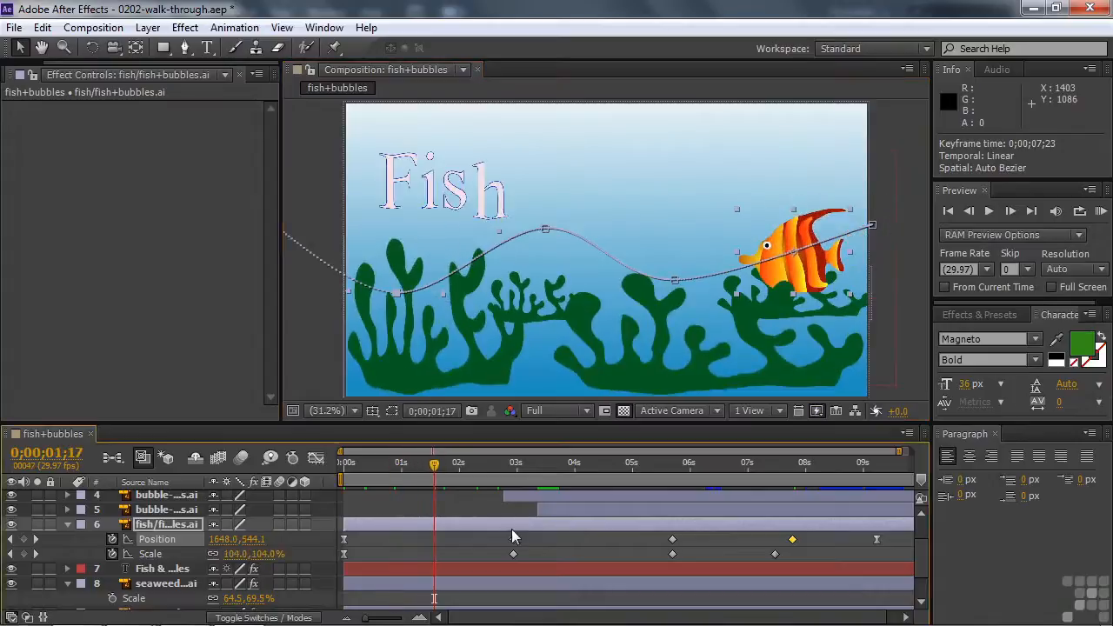
click(36, 539)
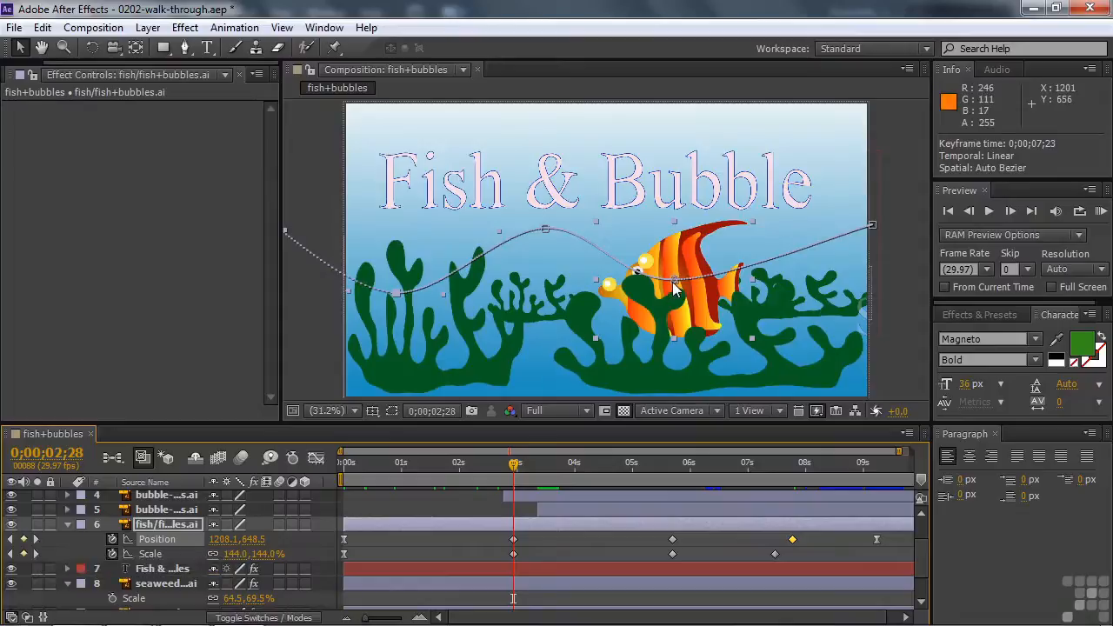
mouse_move(677, 286)
mouse_down()
mouse_move(683, 244)
mouse_move(679, 300)
mouse_move(681, 287)
mouse_up()
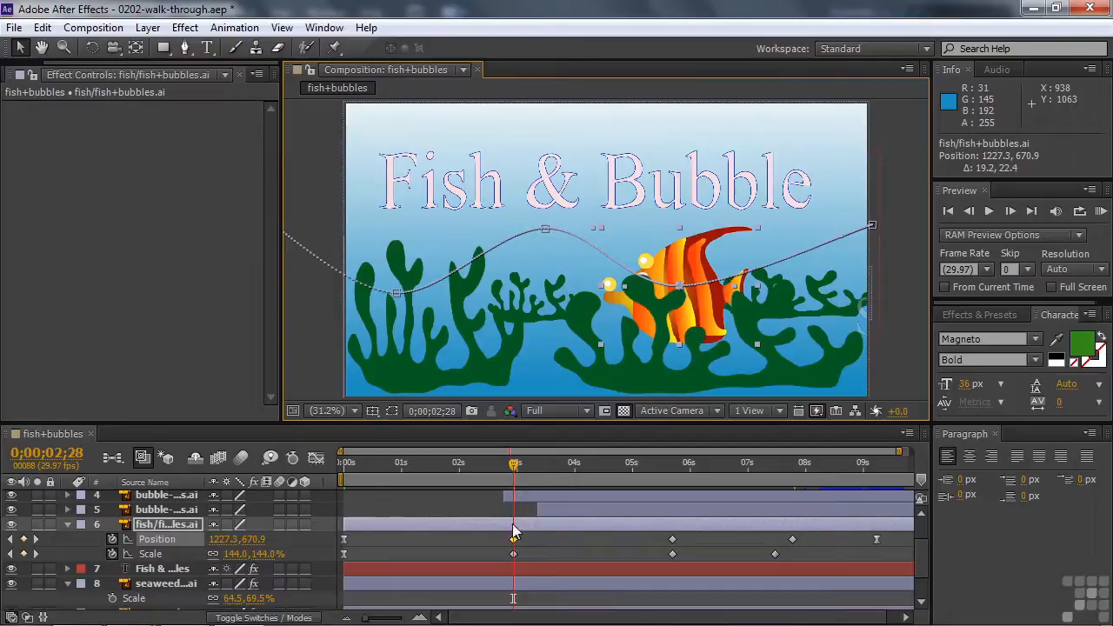
Collapse the properties of the fish layer and seaweed layers 8 and 9 in the timeline
click(67, 524)
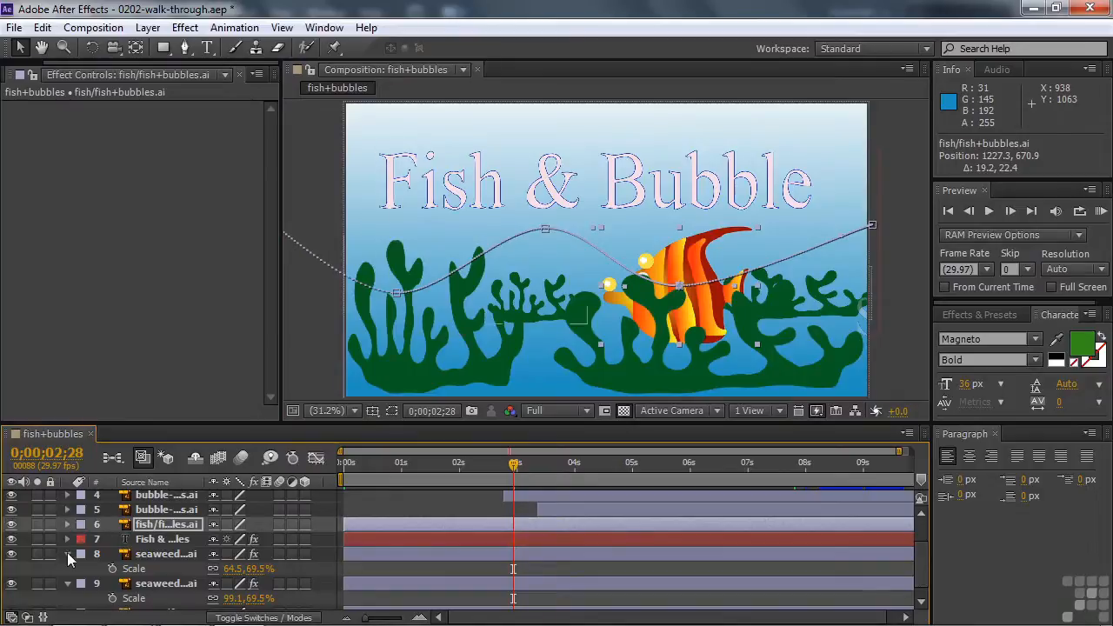
click(68, 554)
click(68, 570)
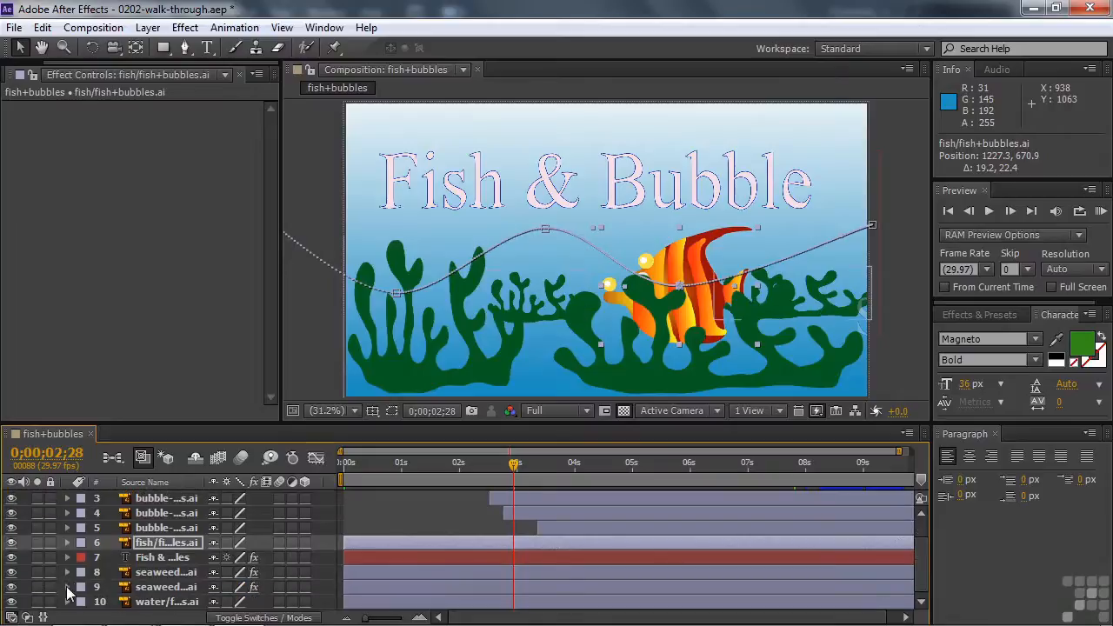
Expand the Fish & Bubbles text layer's properties and collapse its Animator 1 and Animator 2 groups for an overview
click(142, 558)
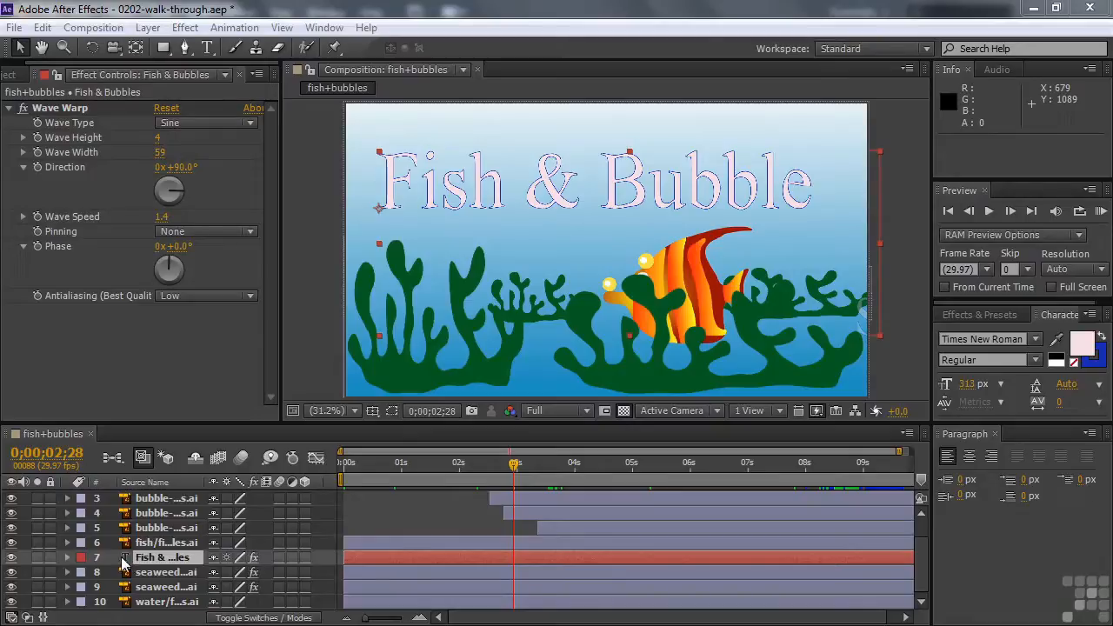
click(67, 557)
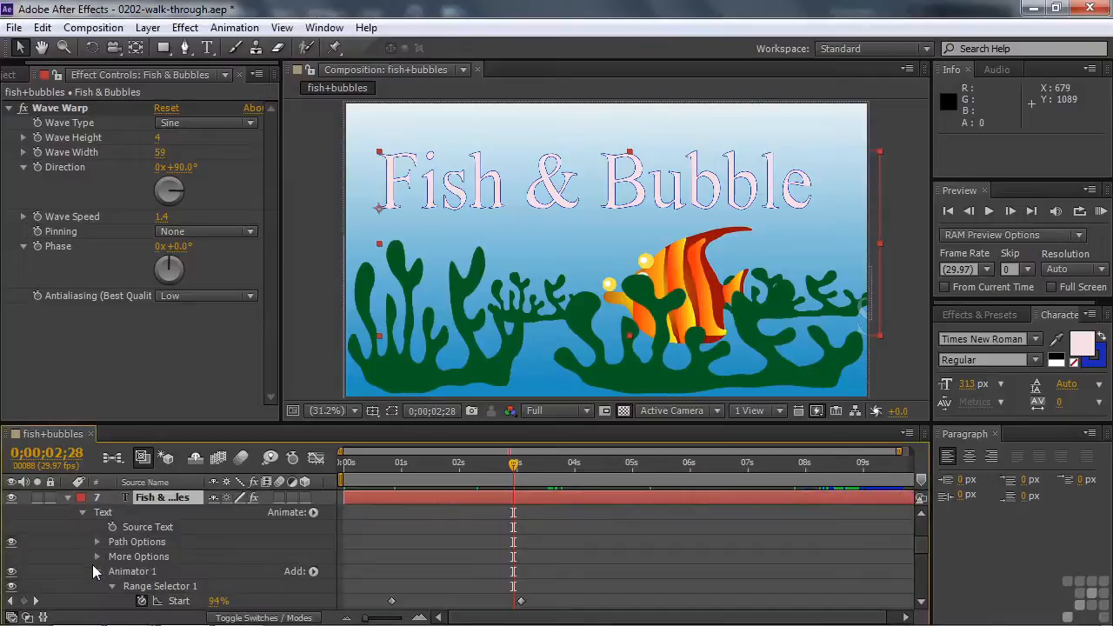
click(97, 572)
click(97, 586)
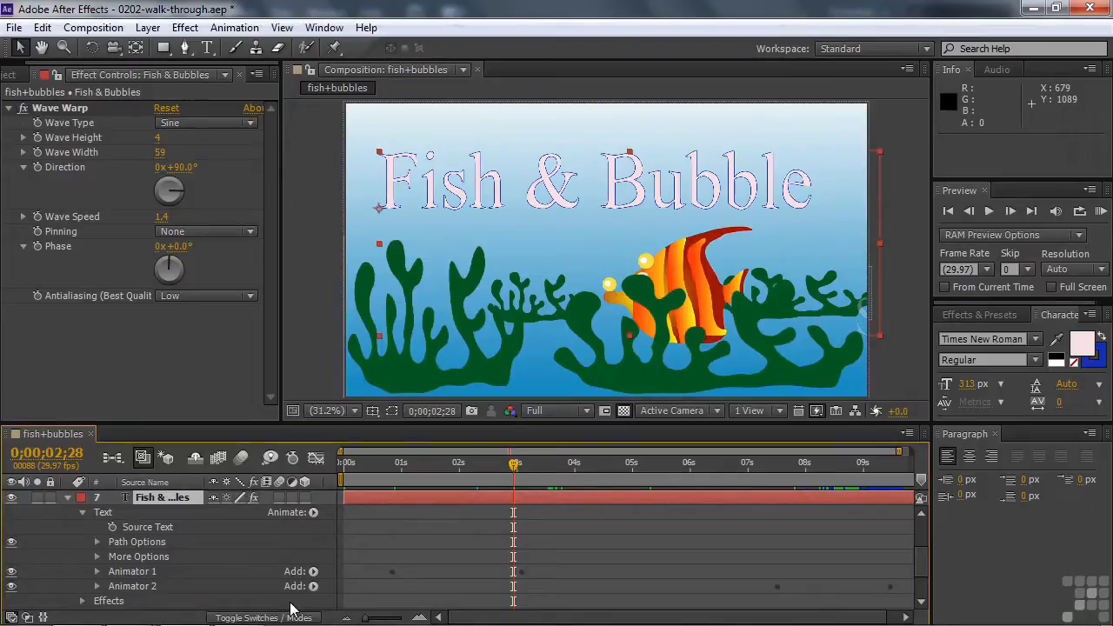
Examine the Range Selector keyframes of Animator 1, scrubbing to 0;00;02;11, and those of Animator 2 on the text layer
click(96, 572)
scroll(121, 557, down, 2)
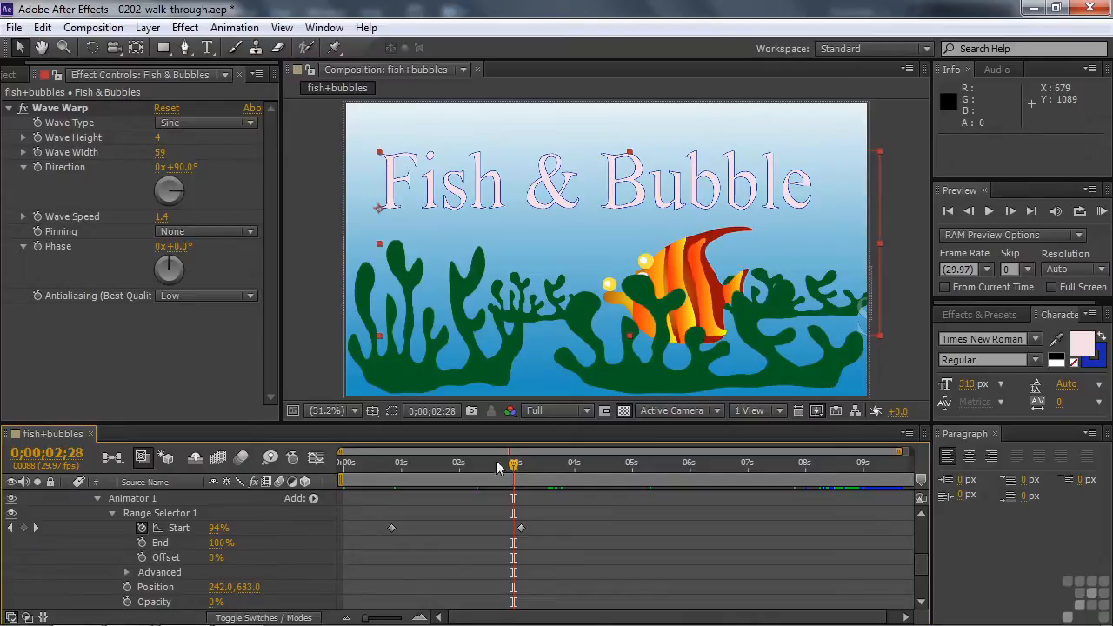
drag(514, 465, 483, 476)
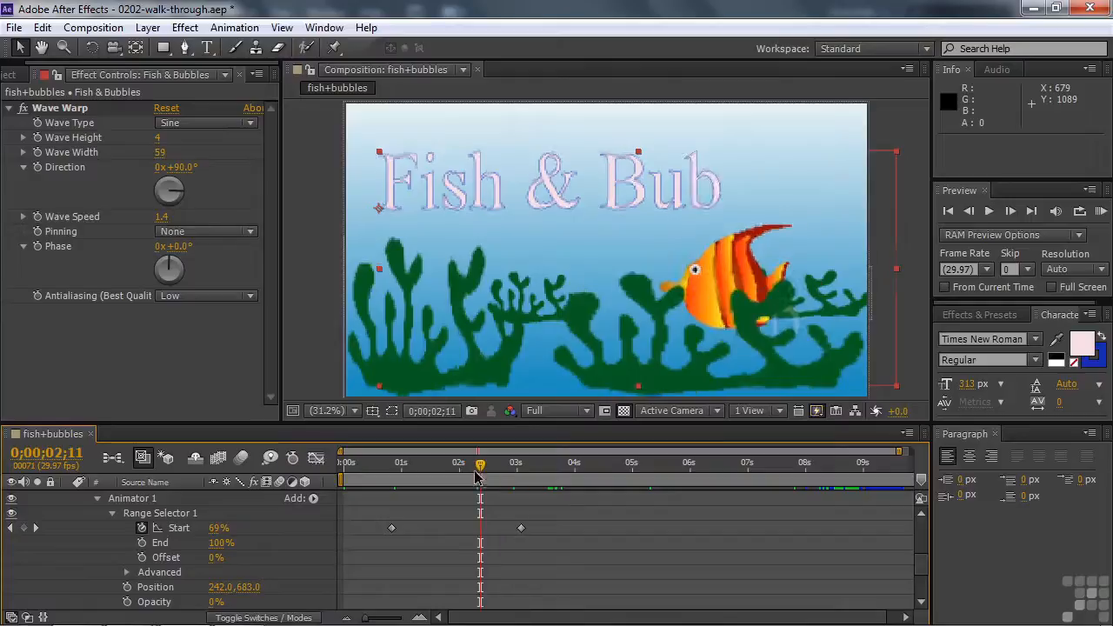
click(98, 497)
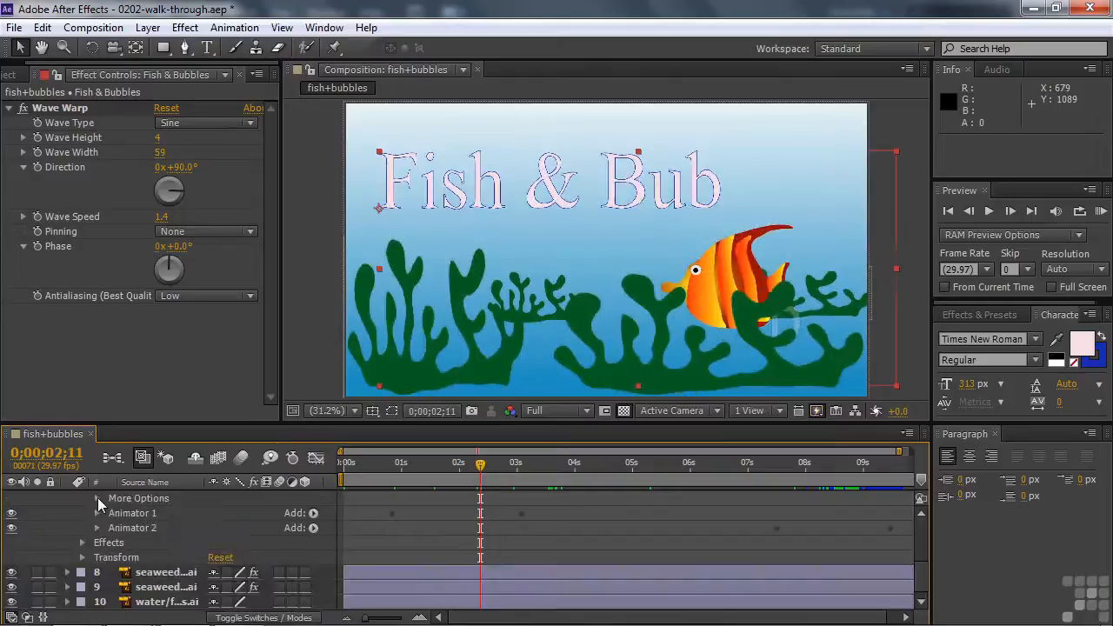
click(97, 528)
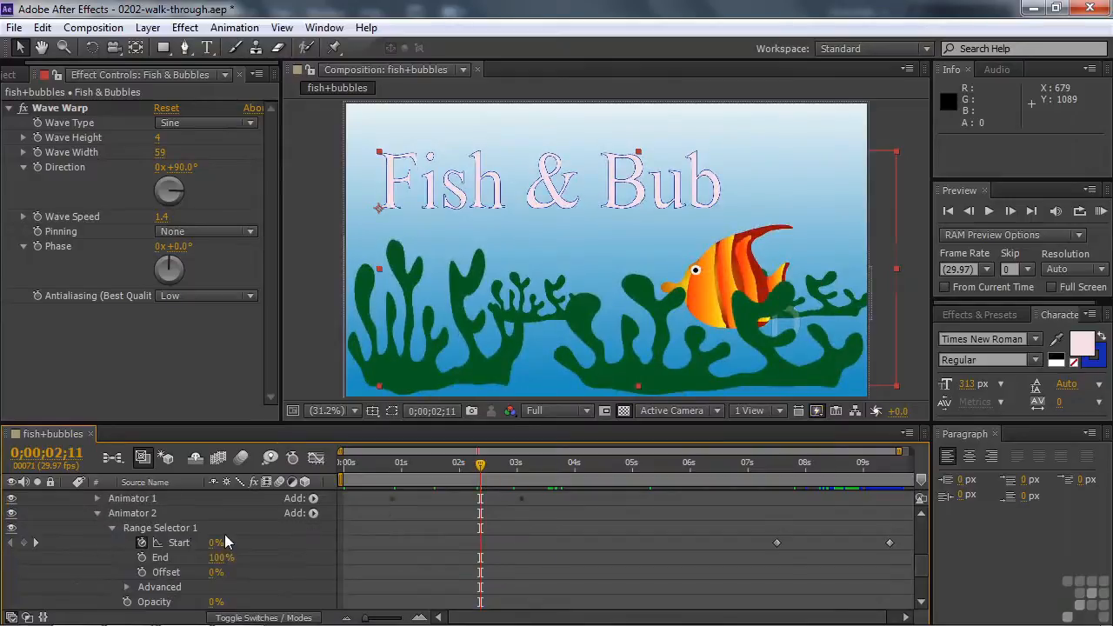
Return the playhead to 0;00;00;00 and collapse the text layer's Animator 2 group
drag(482, 464, 344, 474)
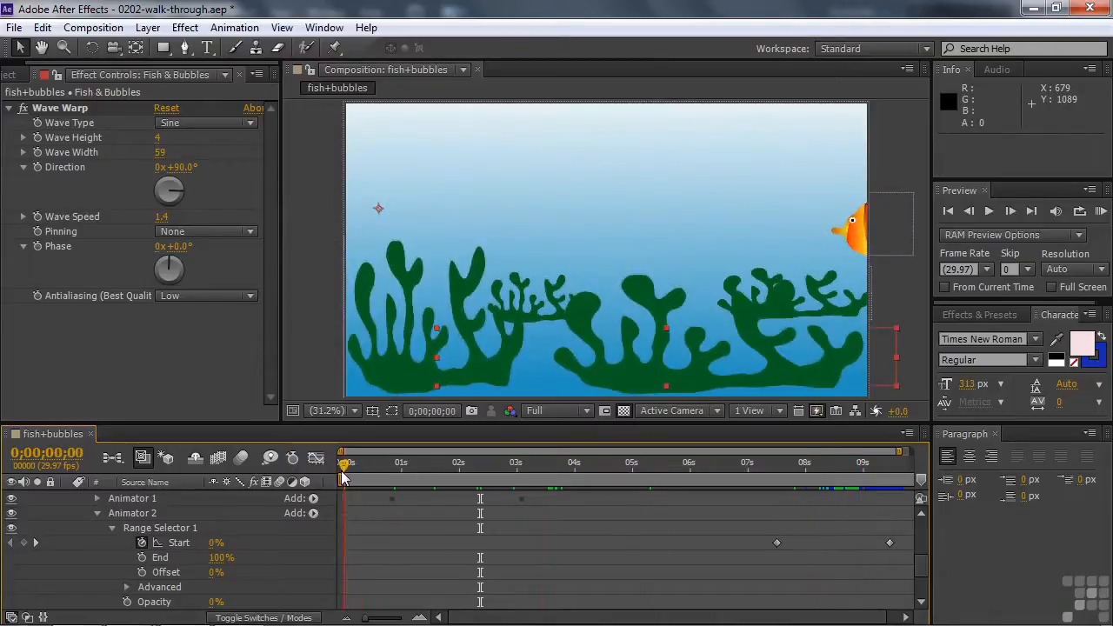
click(97, 513)
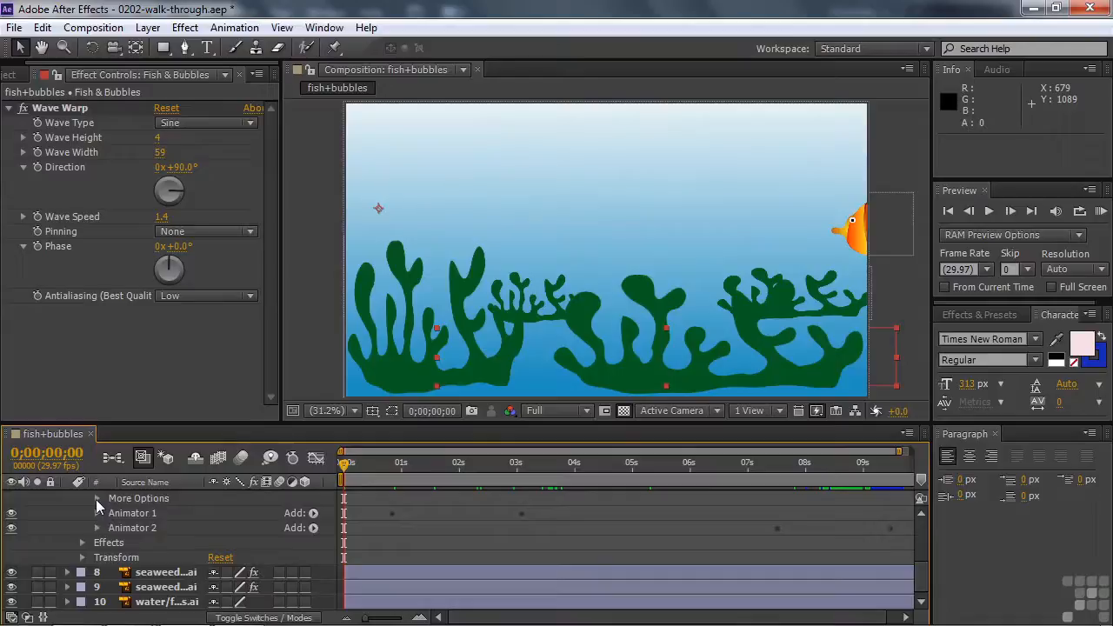
drag(922, 588, 925, 511)
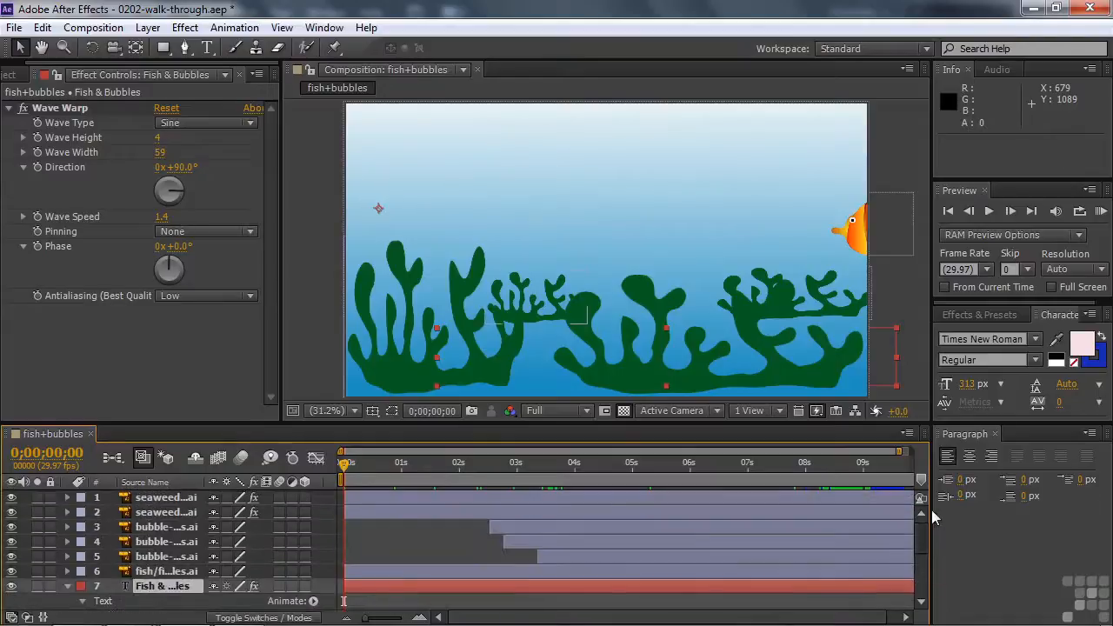
Collapse the Fish & Bubbles text layer's properties and preview the animation from the start, stopping at 0;00;03;02
click(70, 587)
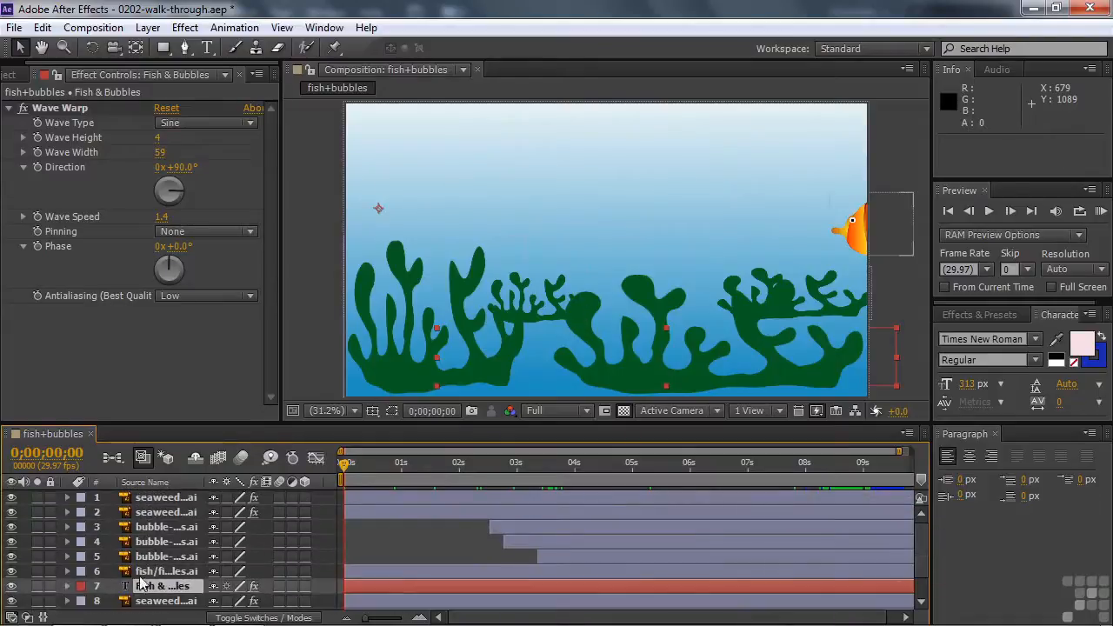
drag(919, 545, 938, 514)
key(space)
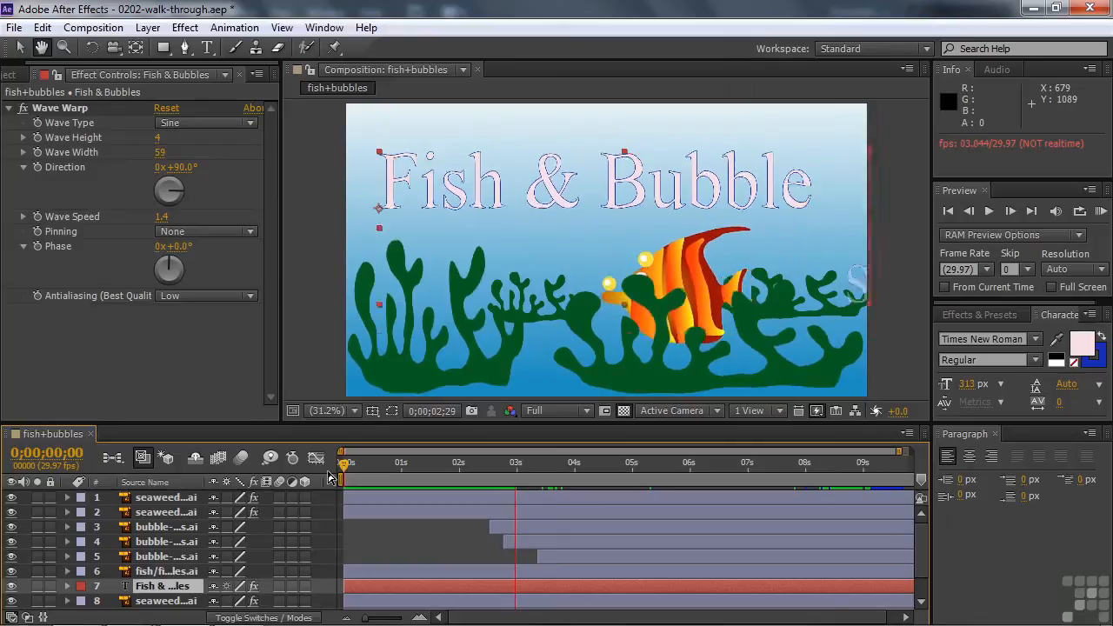
key(space)
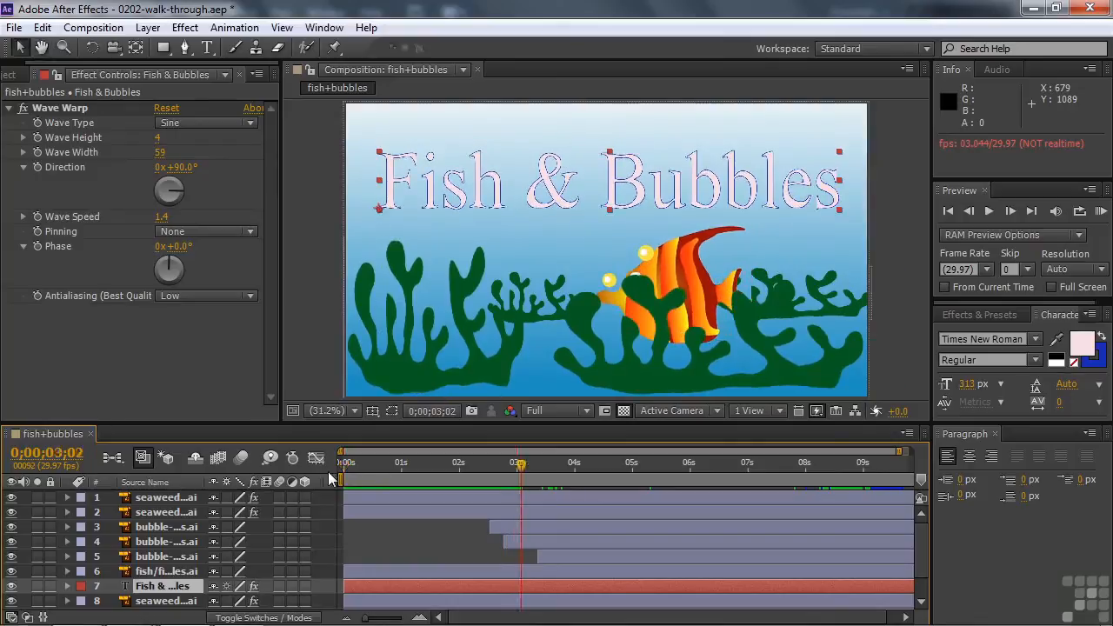
Deselect all layers and play the composition again from 0;00;00;00, stopping at 0;00;02;26
key(Home)
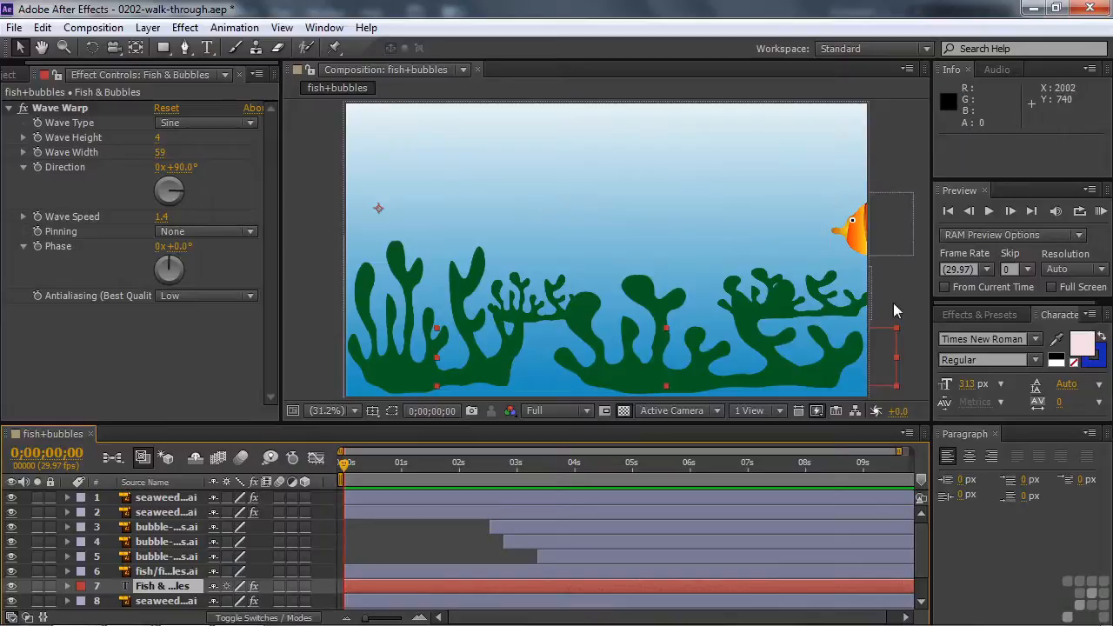
click(381, 536)
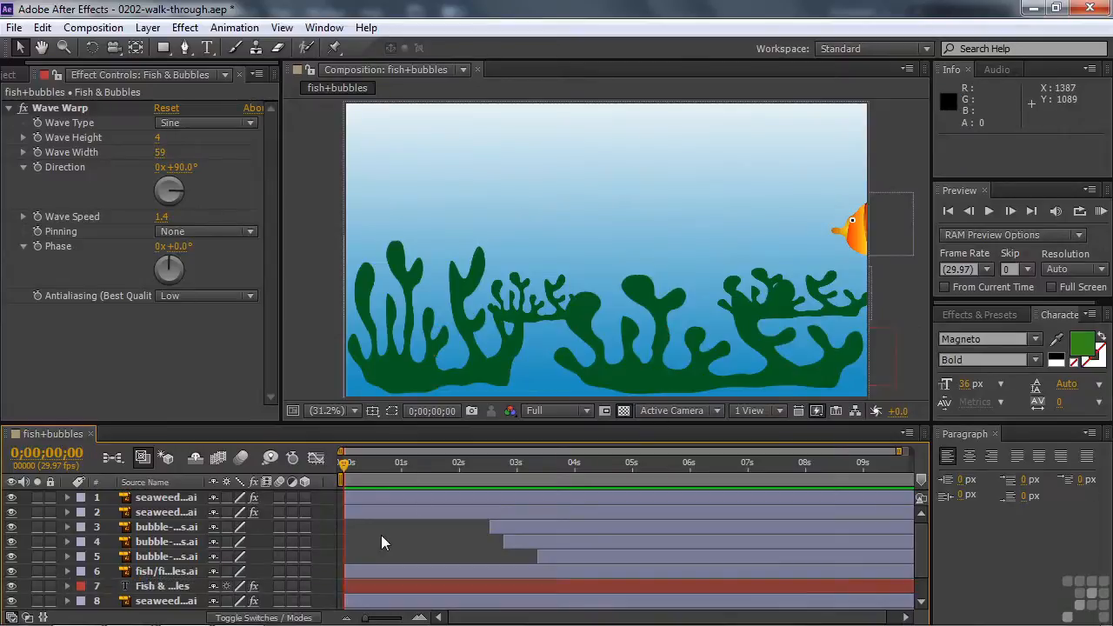
key(space)
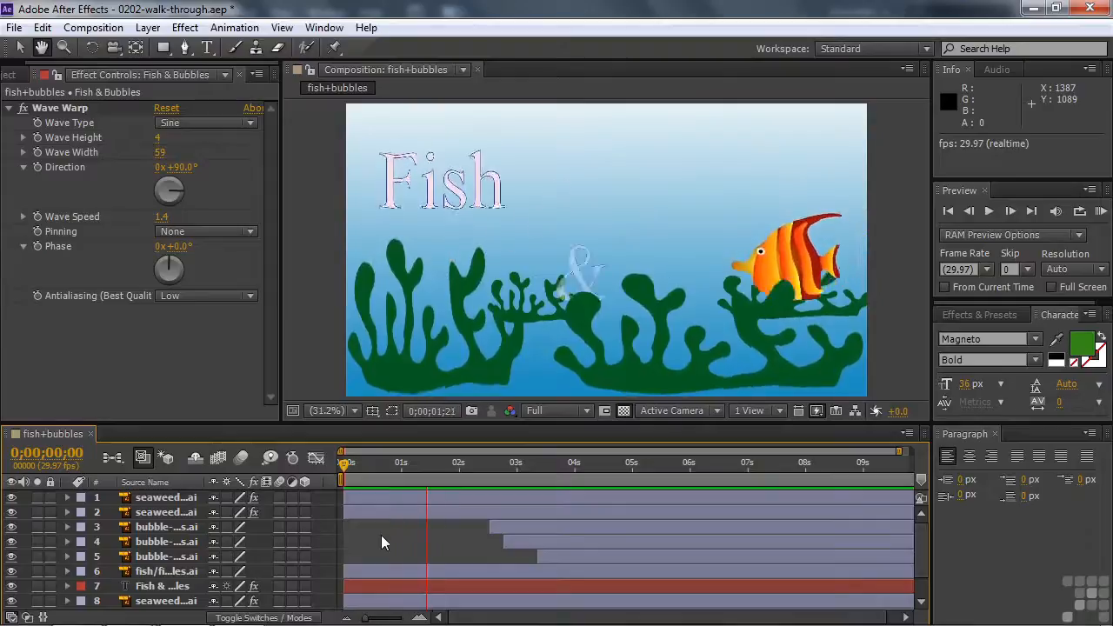
key(space)
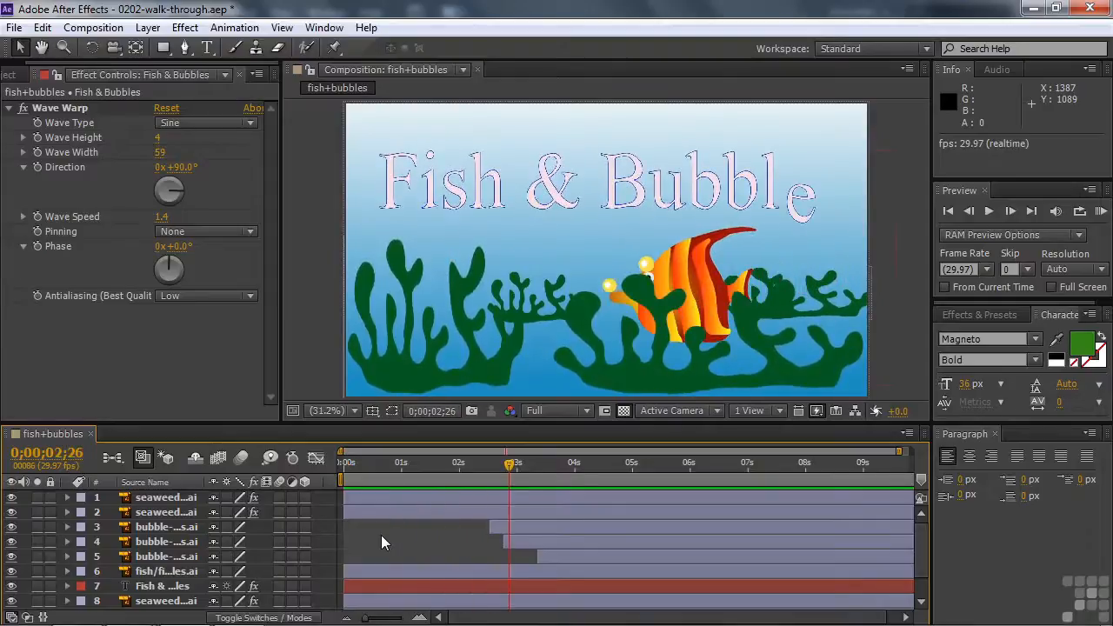